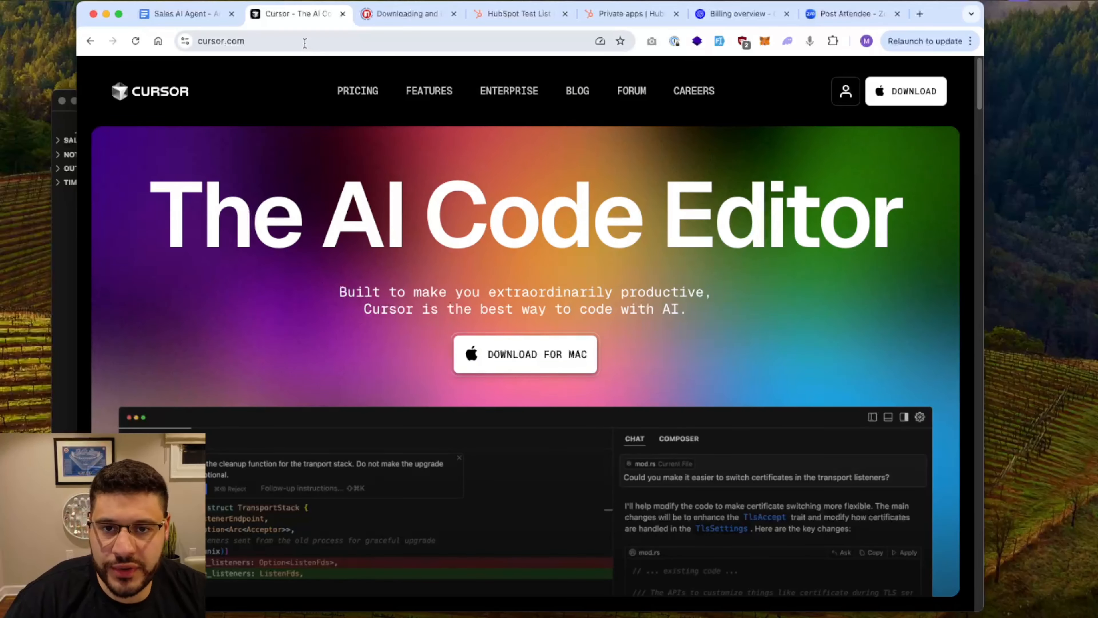
From the Sales AI Agent doc's links, check the npm guide, then open the OpenAI Platform page
left_click(179, 17)
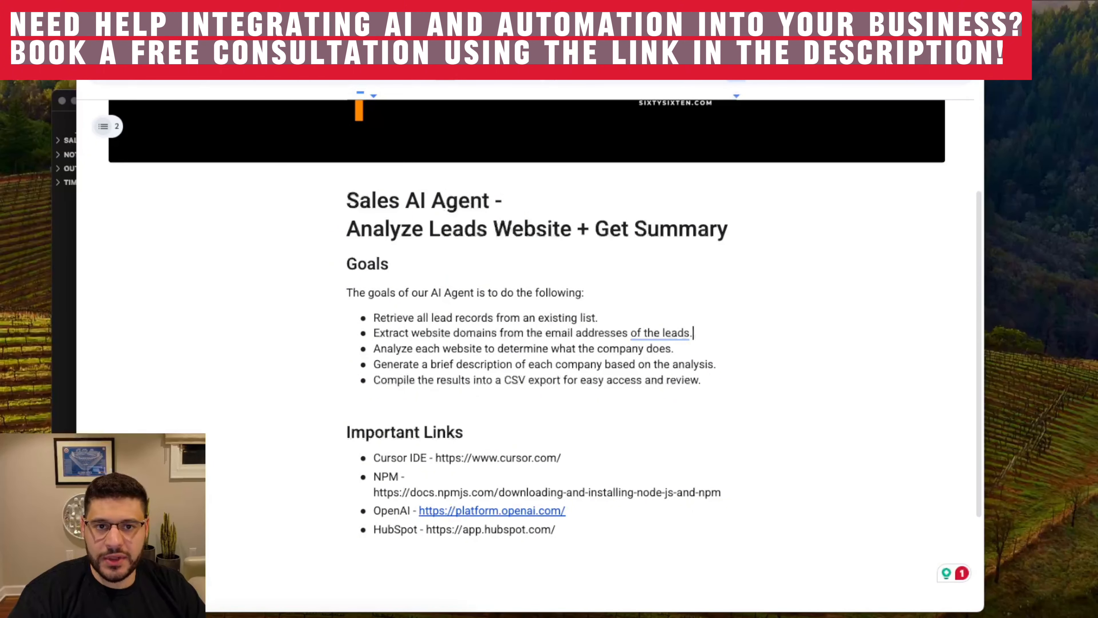
left_click(380, 13)
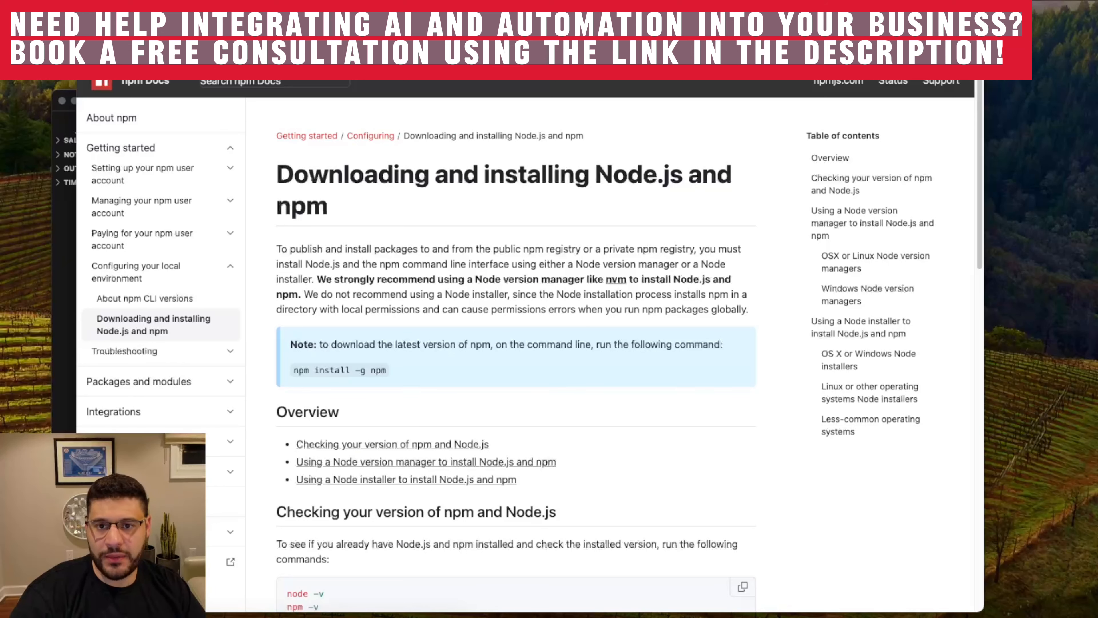
left_click(162, 24)
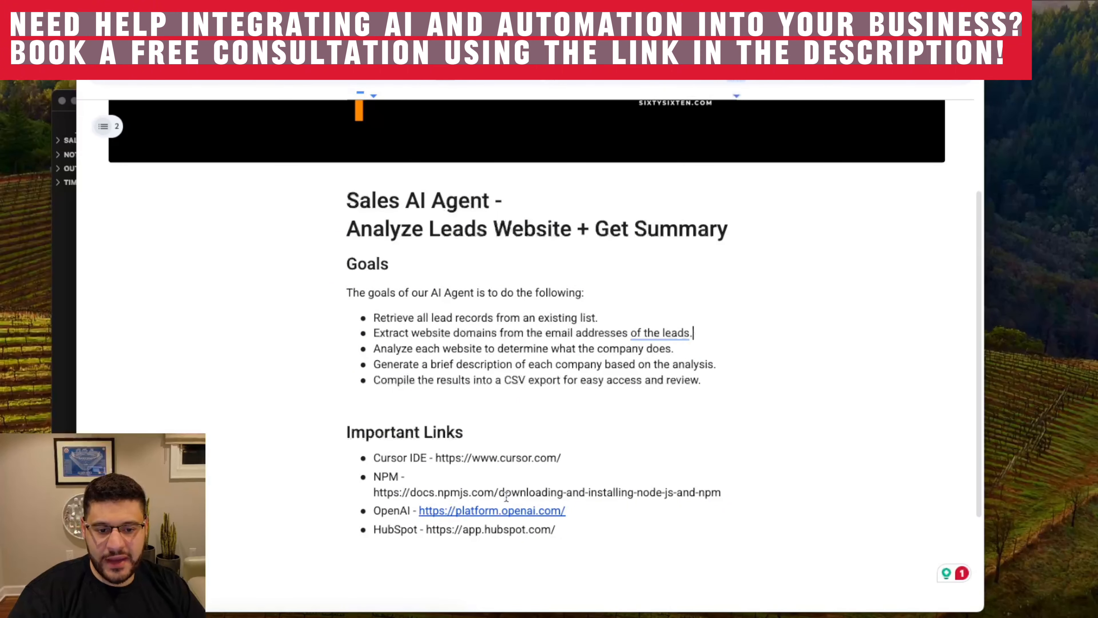
left_click(504, 511)
left_click(504, 526)
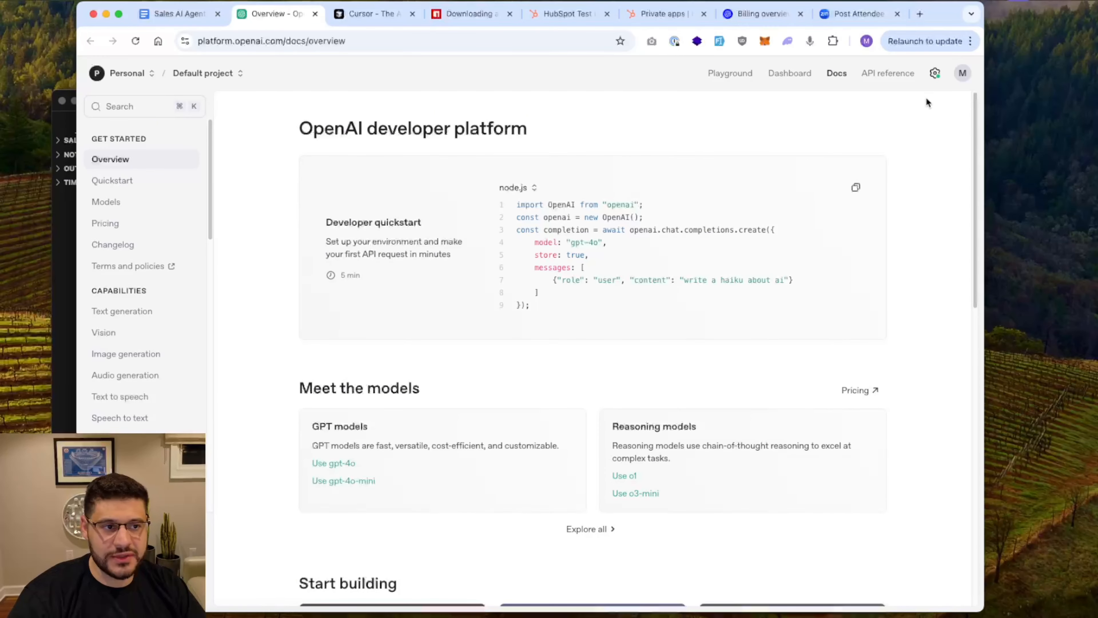
Review the OpenAI API keys, cancel a Default-project secret key, and check the $45.89 credit balance
left_click(936, 76)
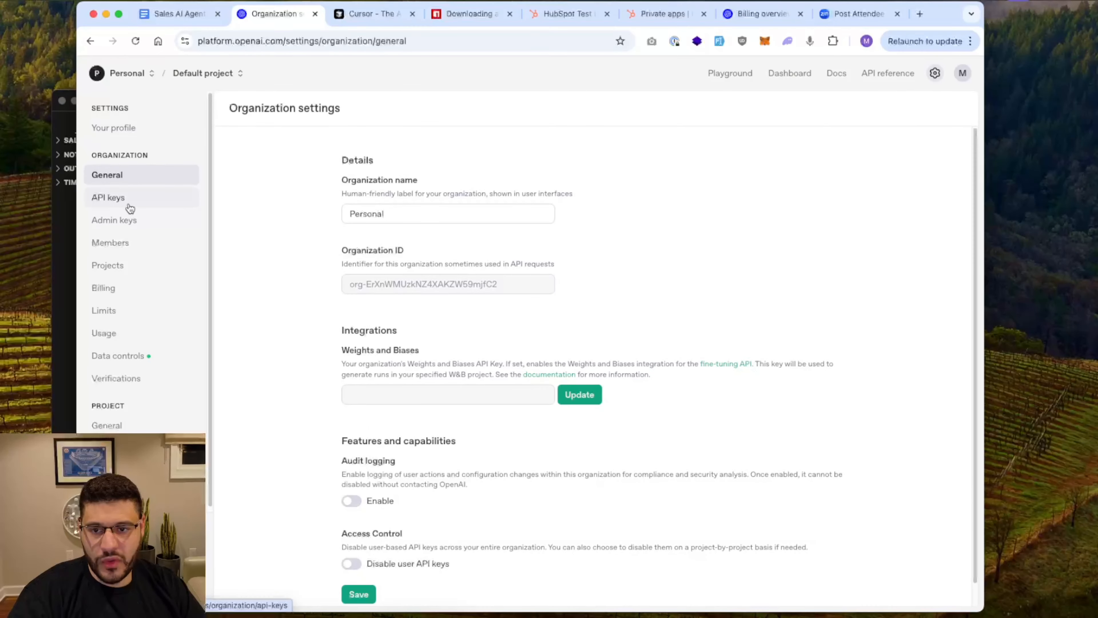
left_click(109, 198)
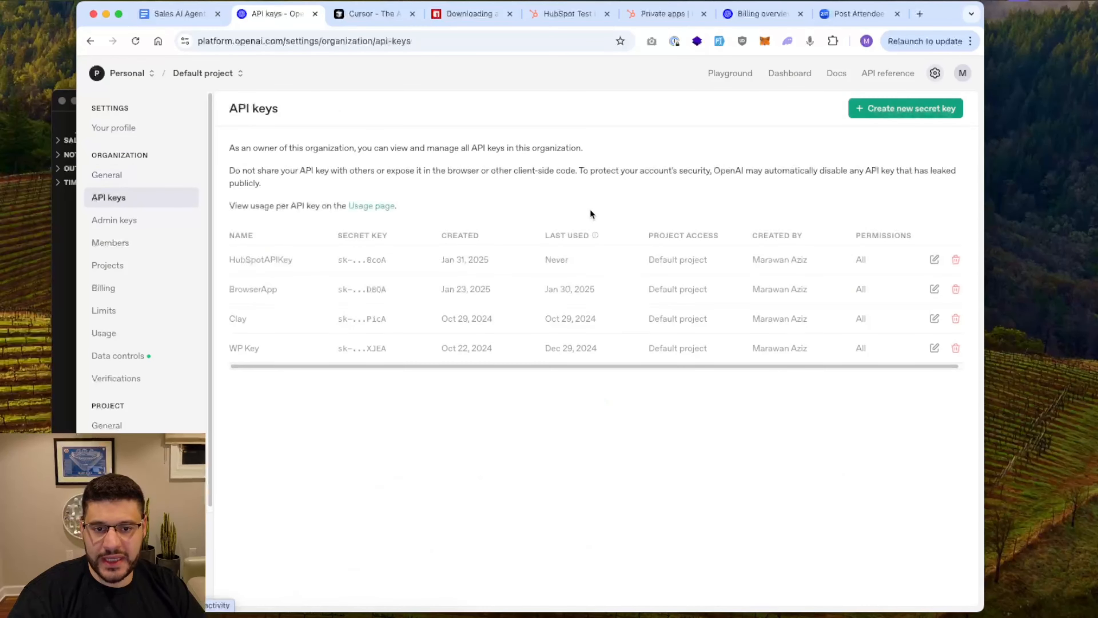
left_click(932, 110)
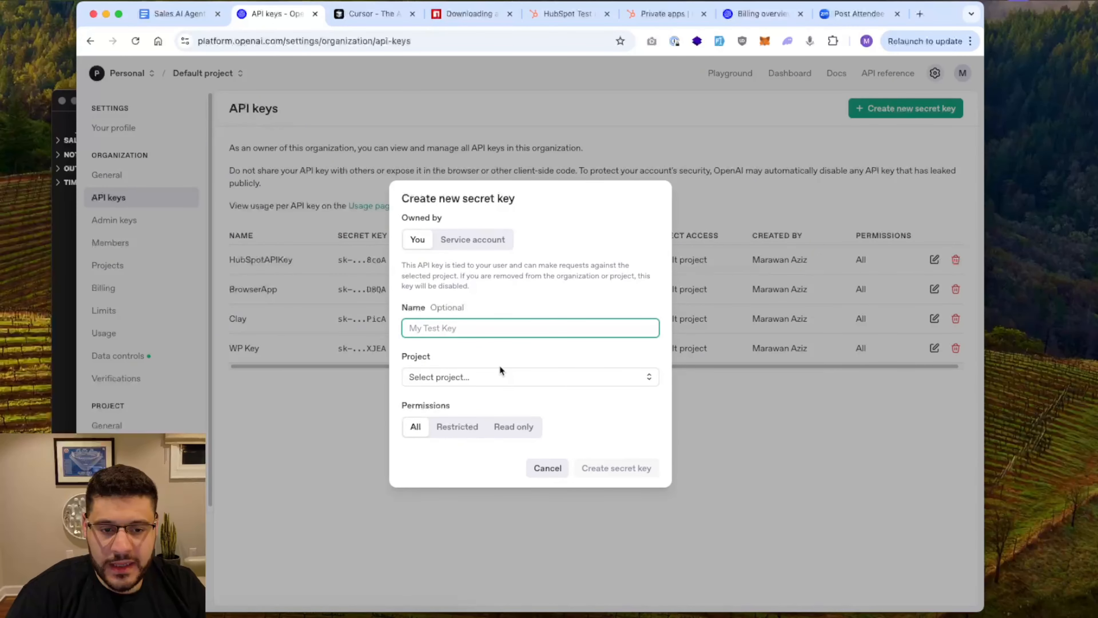
left_click(492, 377)
left_click(478, 402)
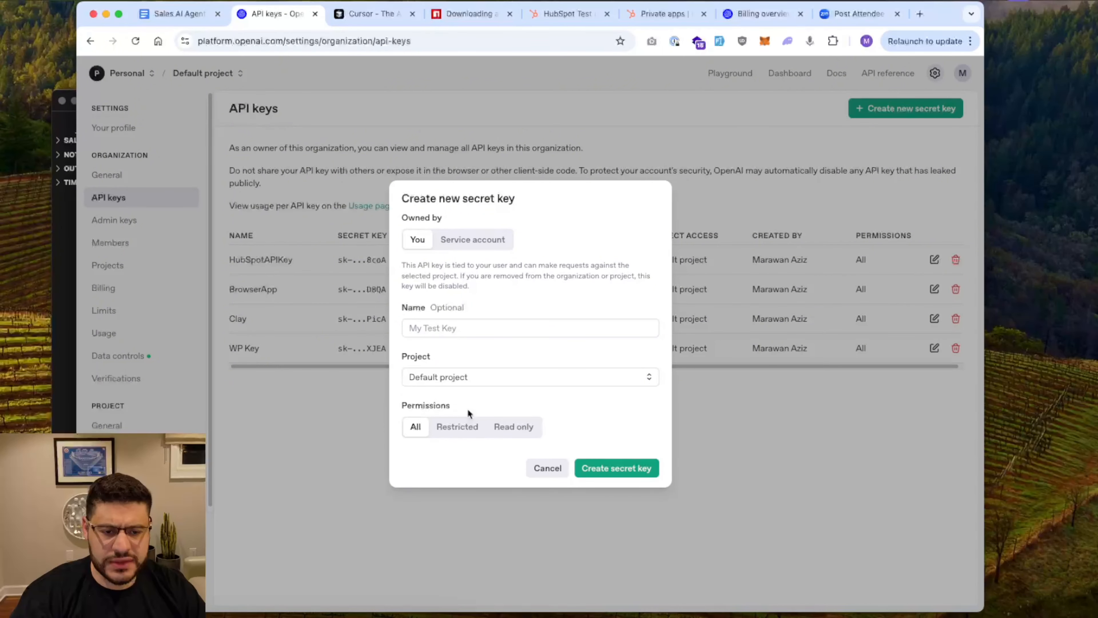
left_click(546, 470)
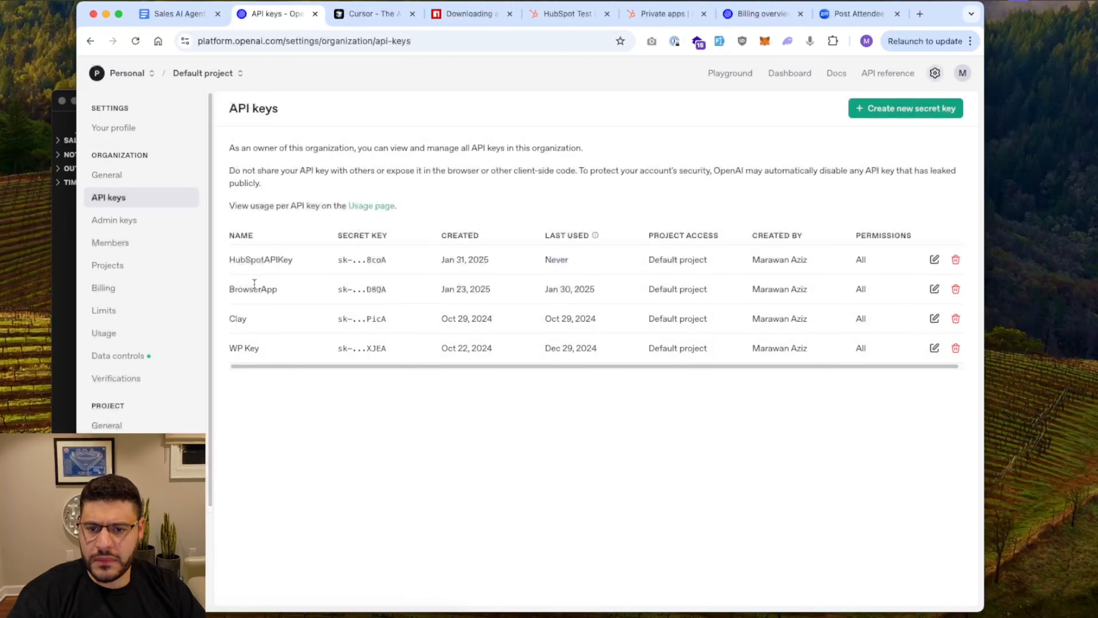
left_click(135, 289)
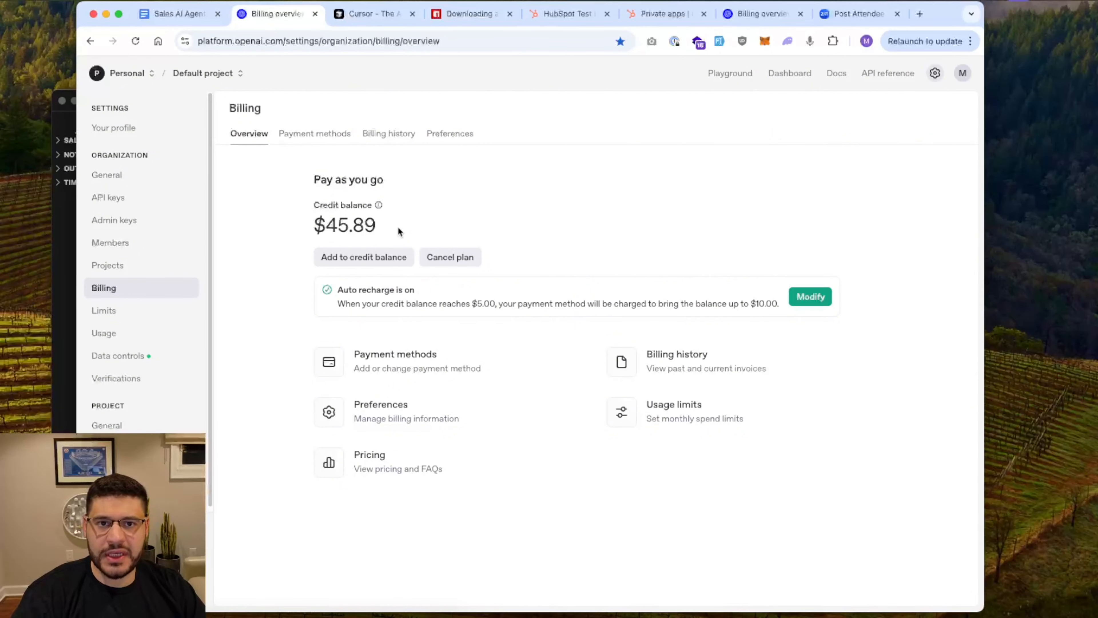
left_click(177, 14)
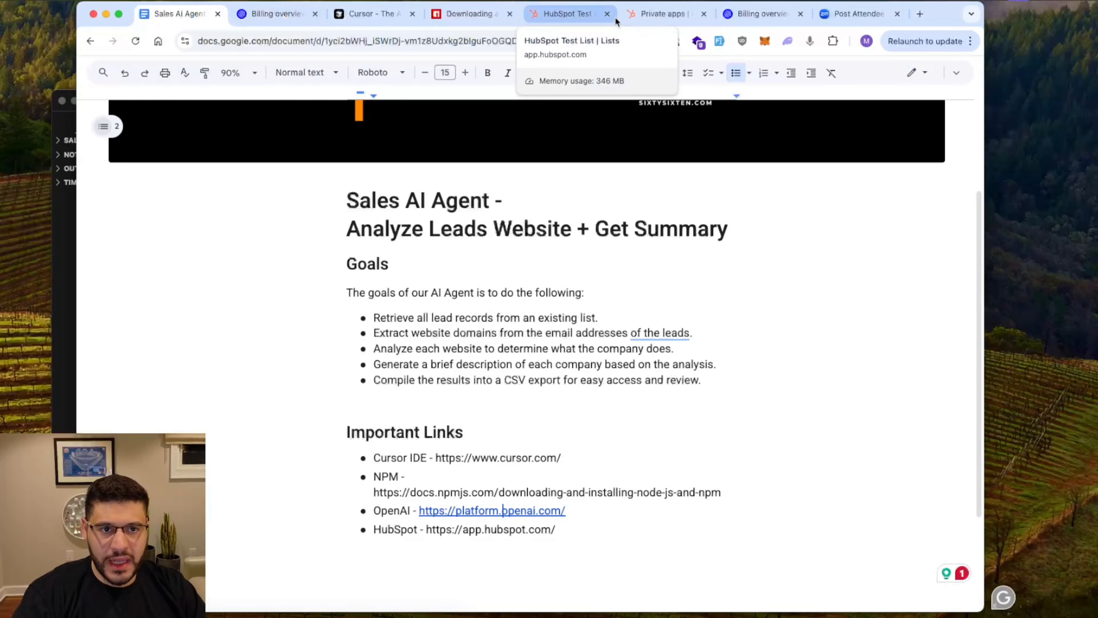
Show the HubSpot Test List with its three contacts
left_click(582, 22)
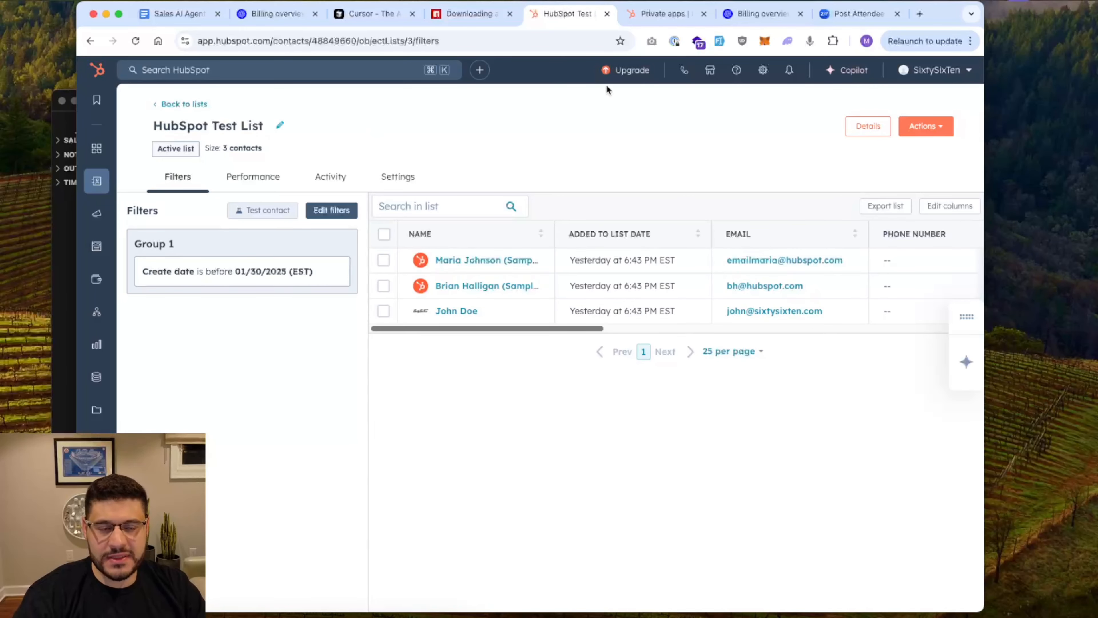
Go to HubSpot's Private Apps settings and open GetHubSpotContactList for editing
left_click(669, 20)
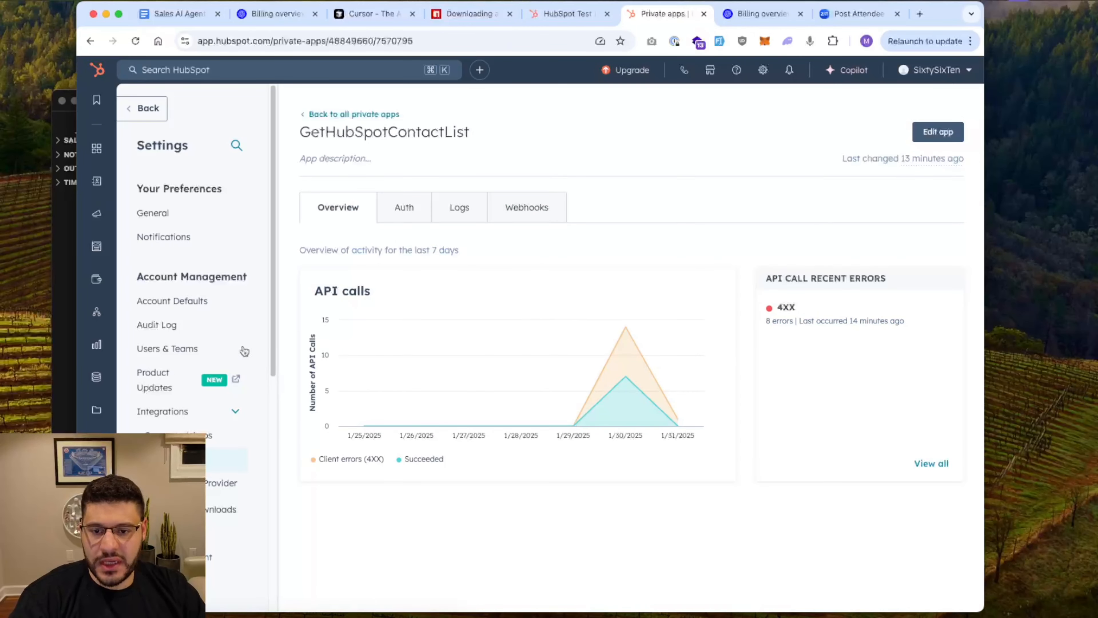
left_click(763, 70)
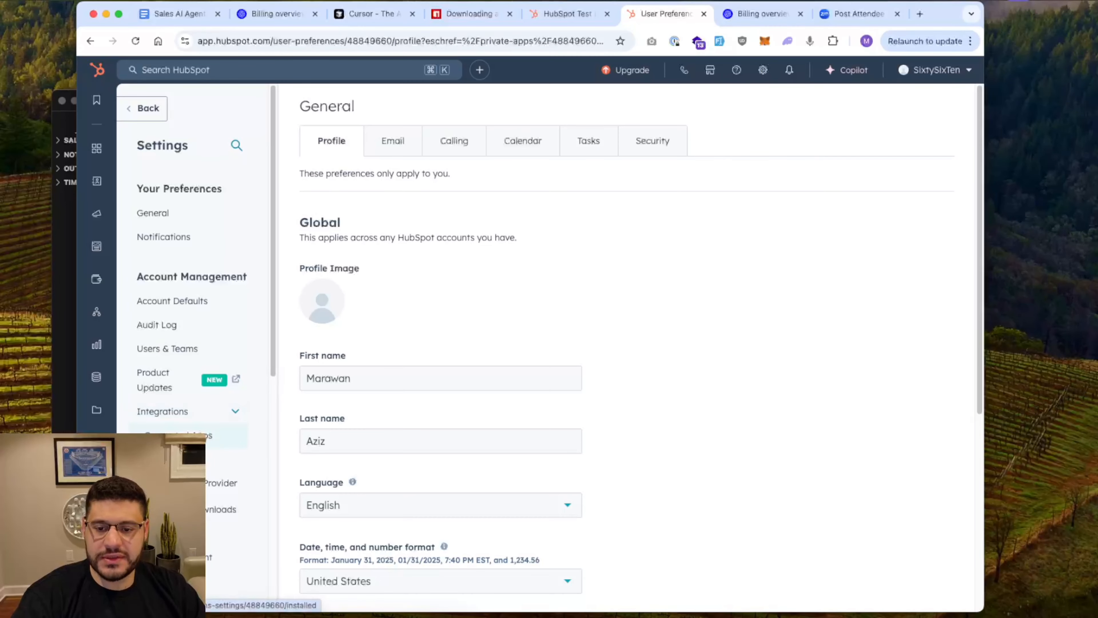
left_click(169, 459)
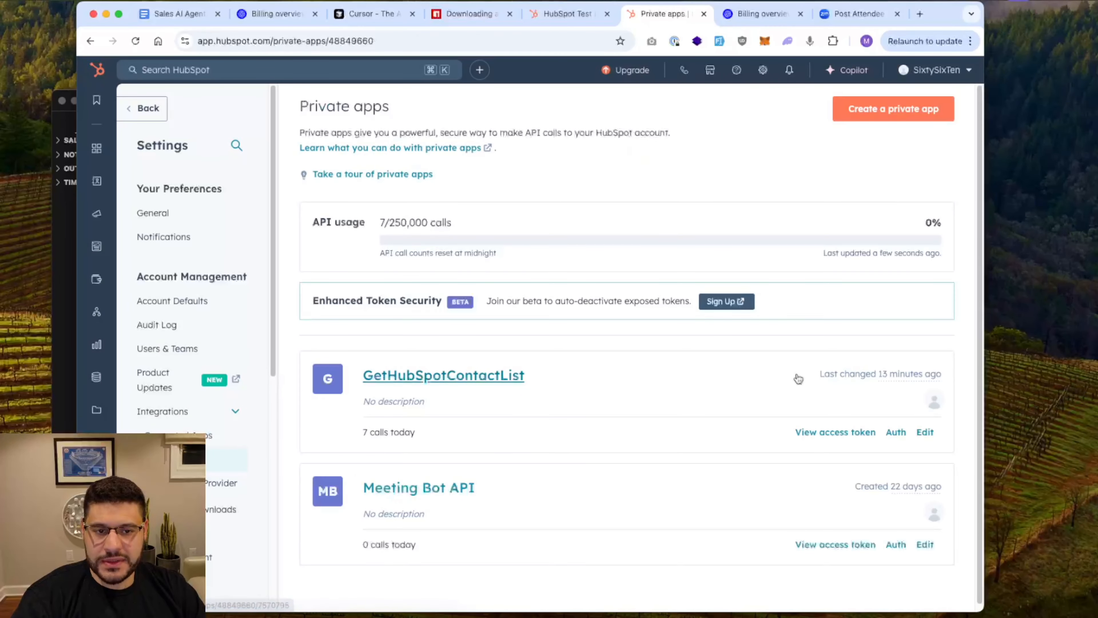
left_click(917, 119)
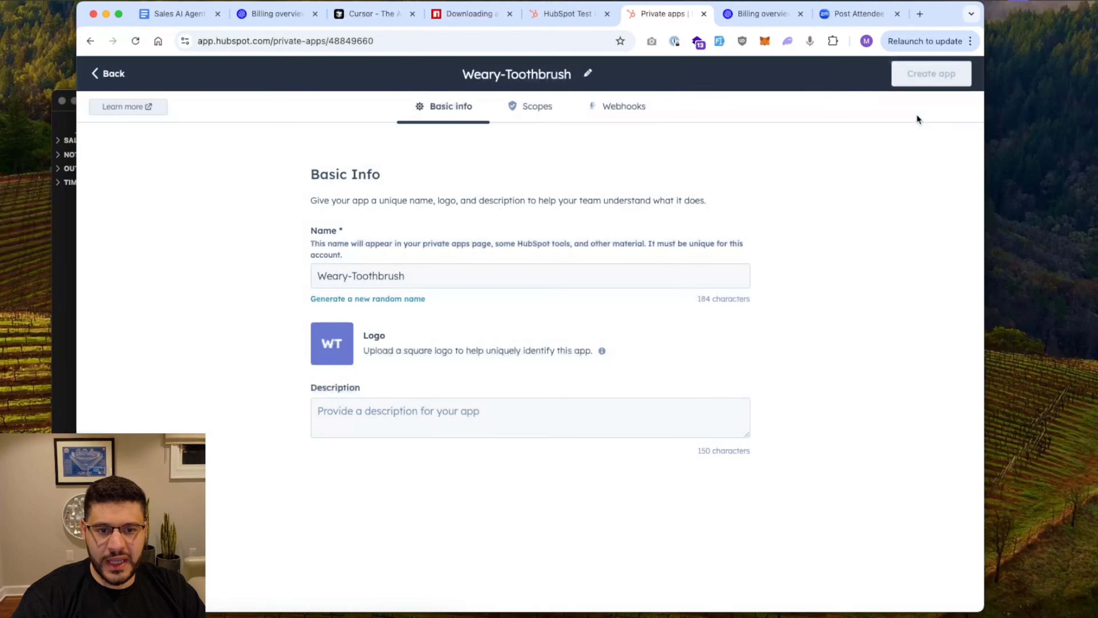
left_click(113, 73)
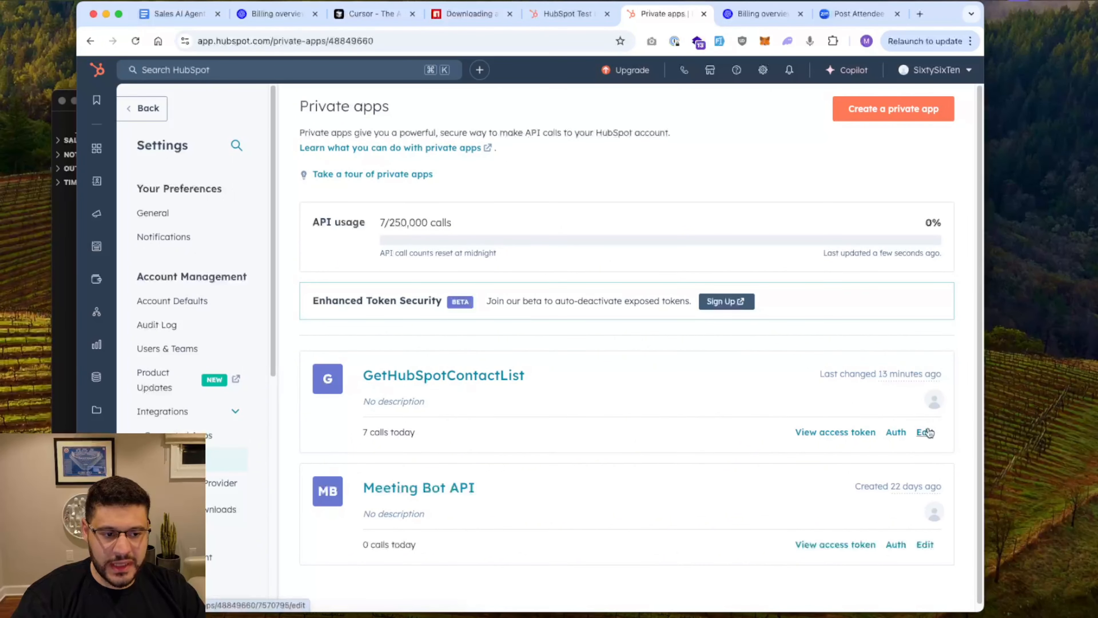
left_click(925, 431)
double_click(461, 276)
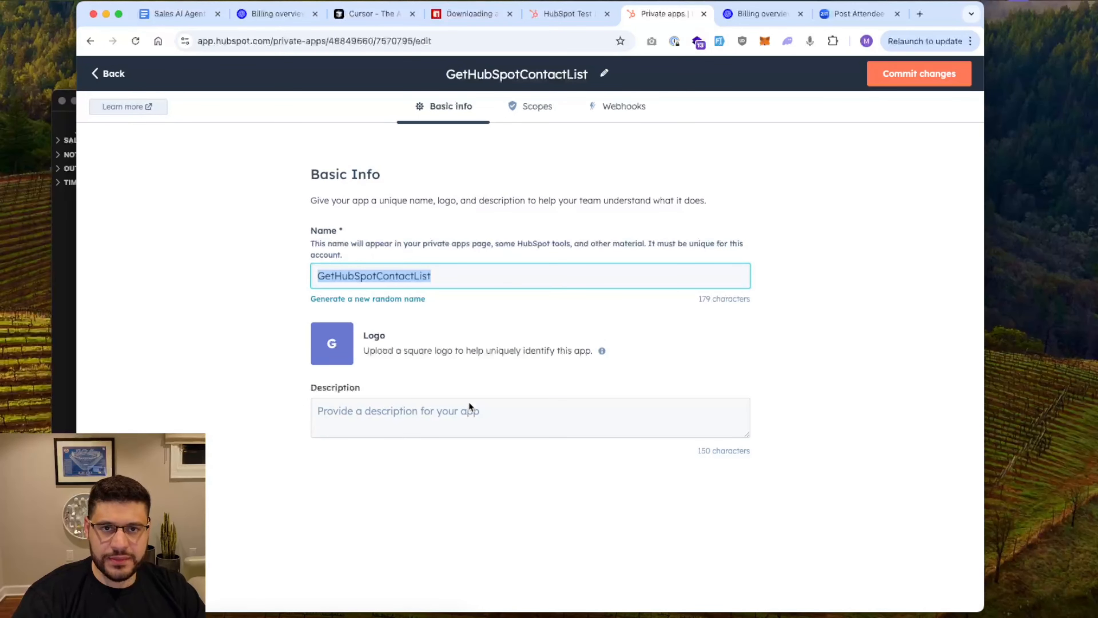
Search the app's scopes for crm.lists.read and confirm it is already selected
left_click(469, 411)
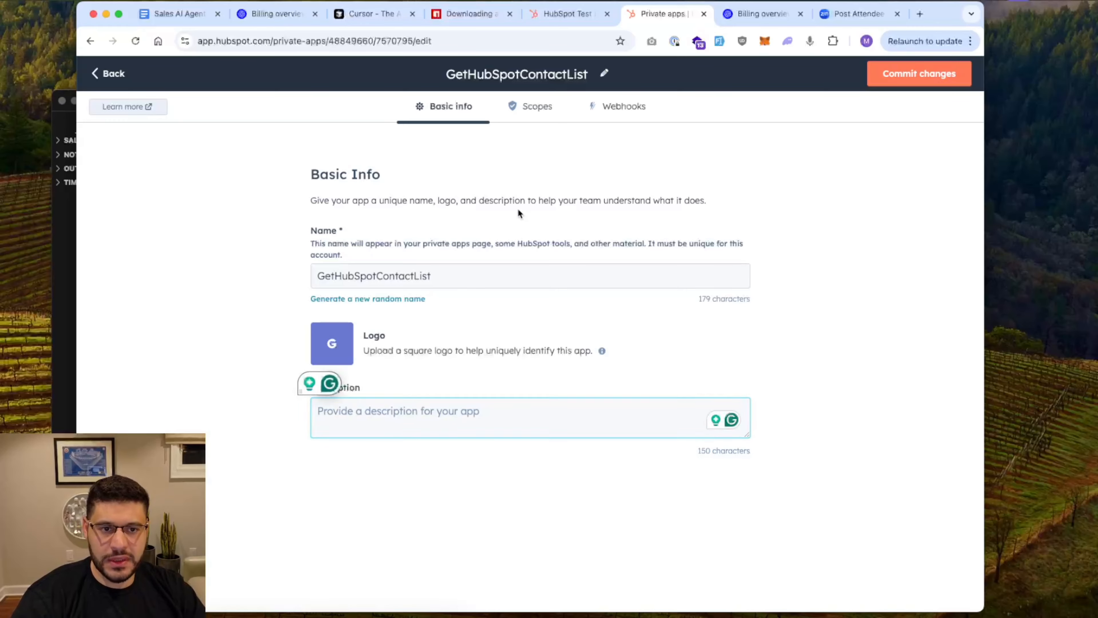
left_click(548, 118)
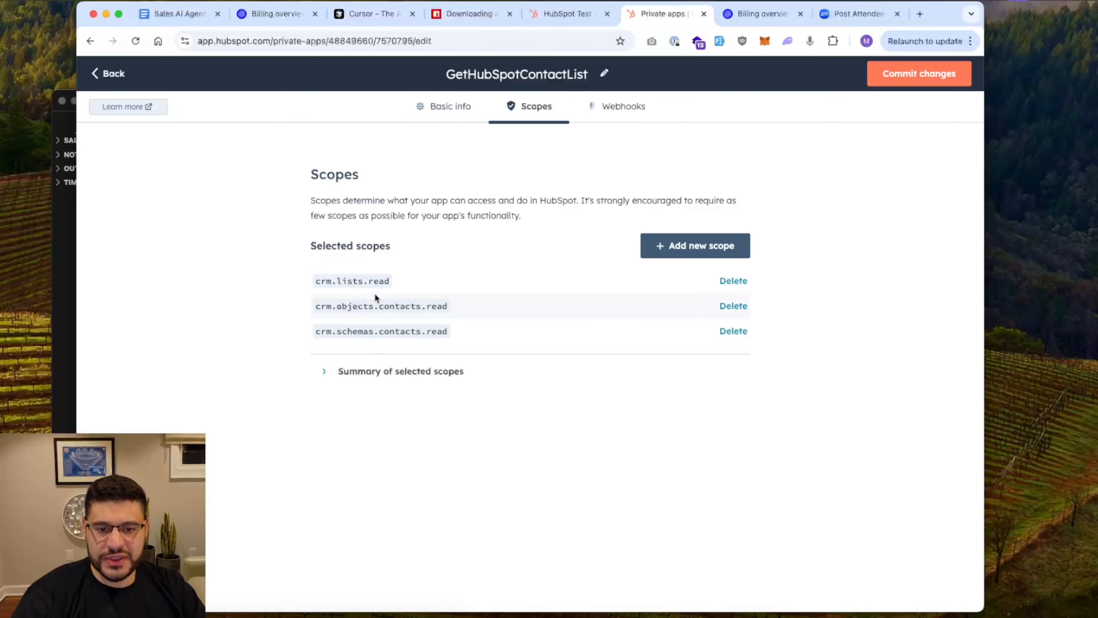
left_click(734, 245)
left_click(731, 126)
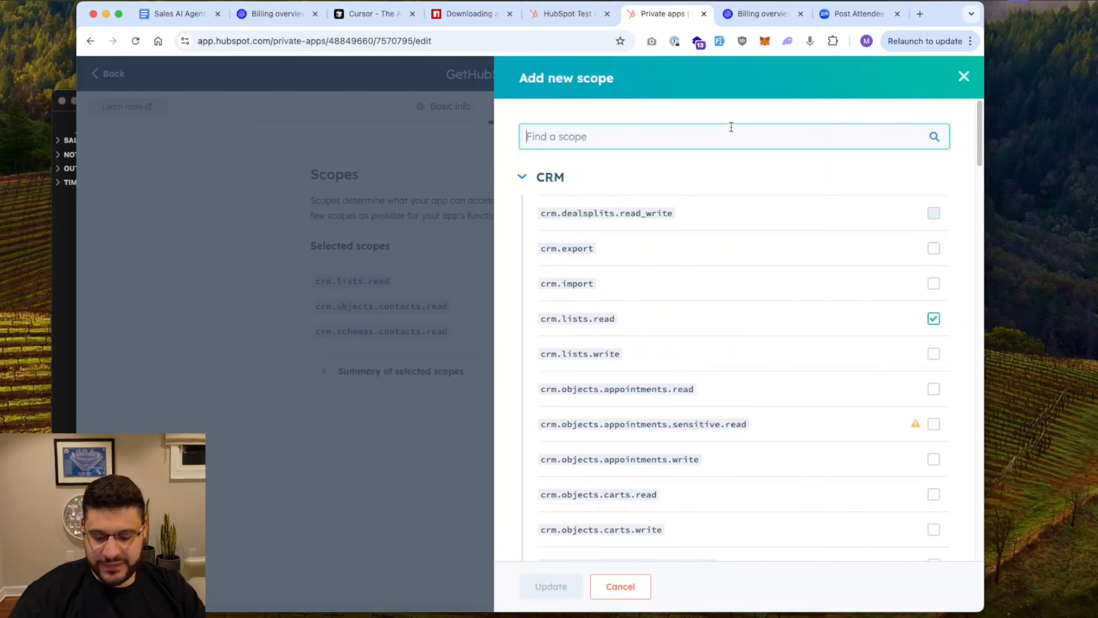
type("crm.list")
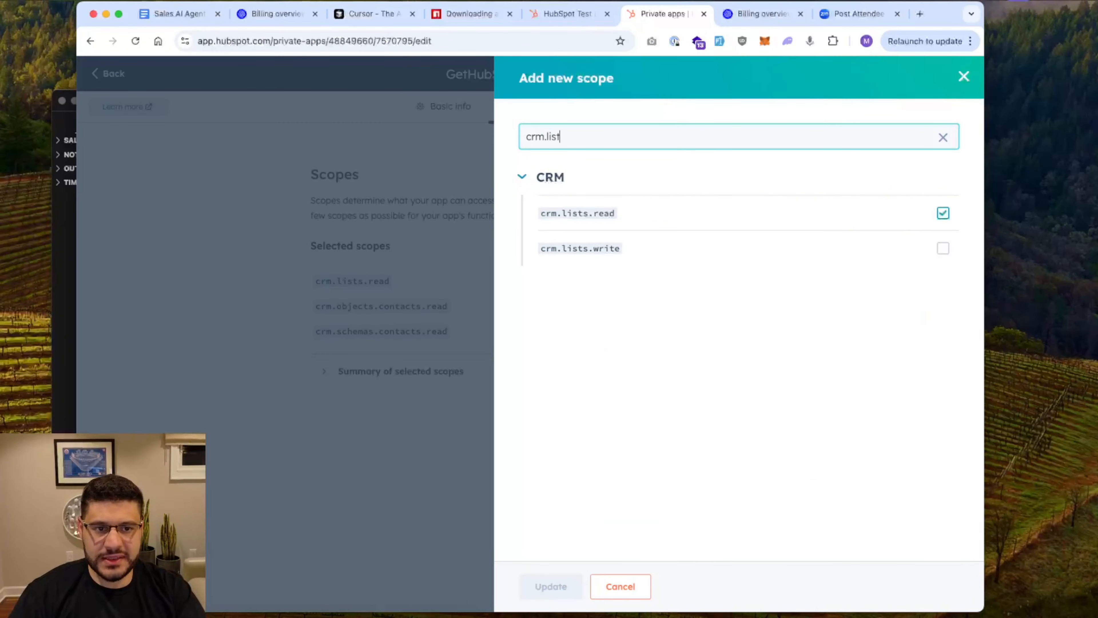
type("s.read")
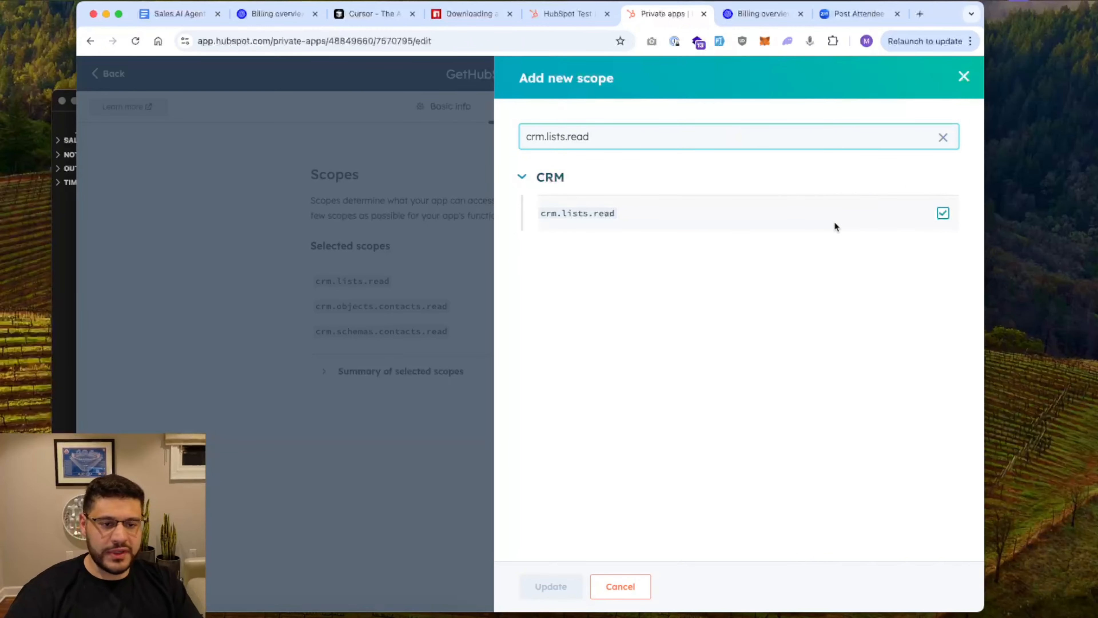
left_click(963, 76)
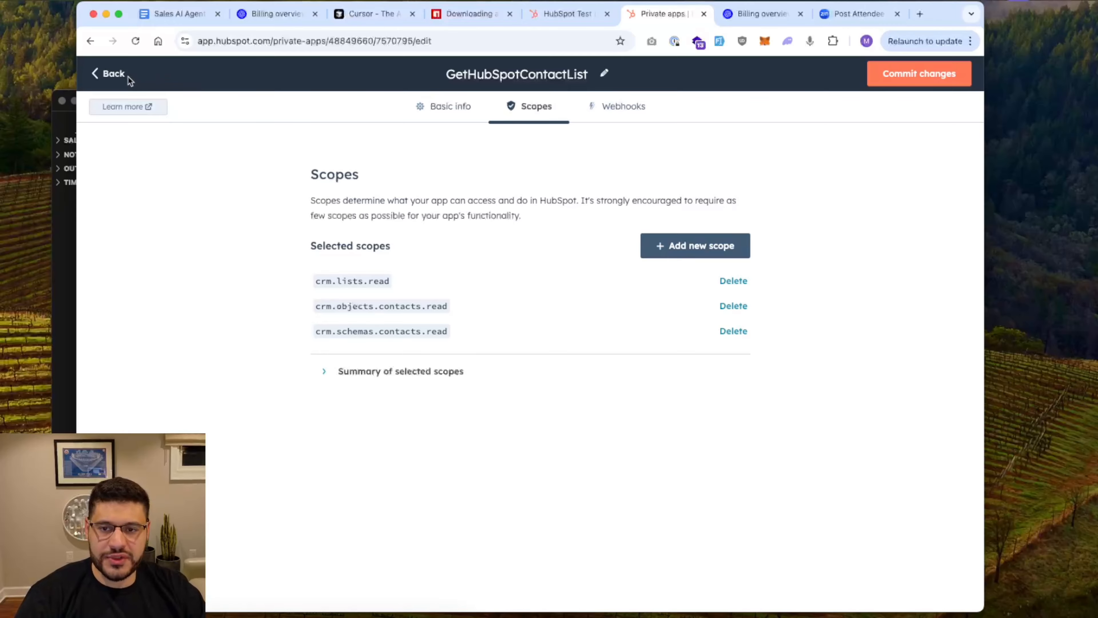
Open a 403 GET /crm/v3/objects/contacts log's response and select crm.schemas.contacts.read and crm.objects.contacts.read
left_click(113, 74)
left_click(462, 202)
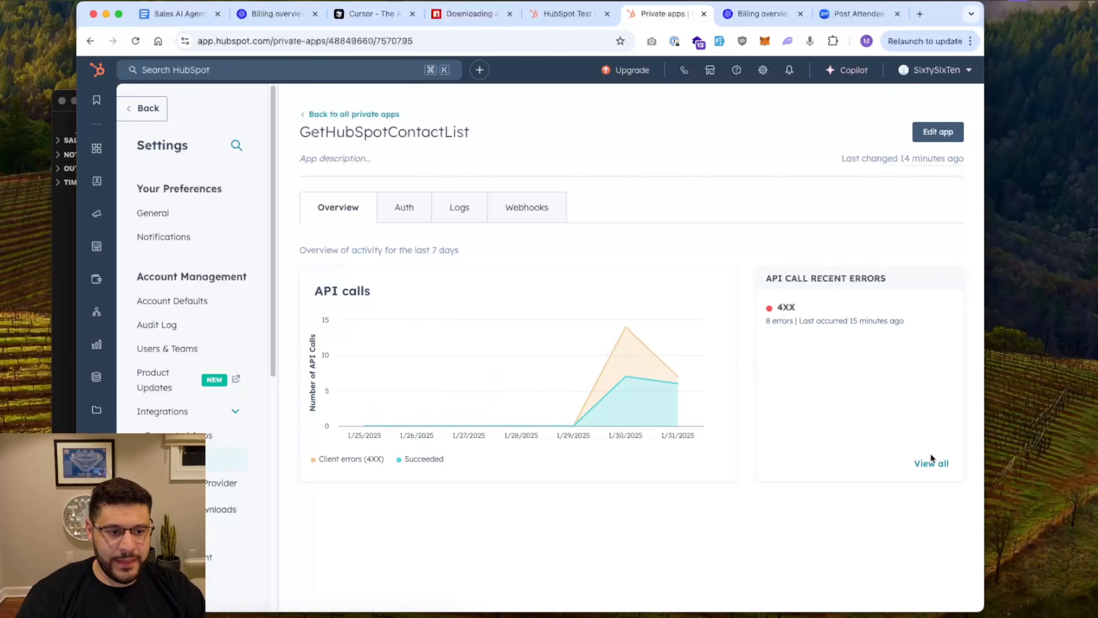
left_click(943, 466)
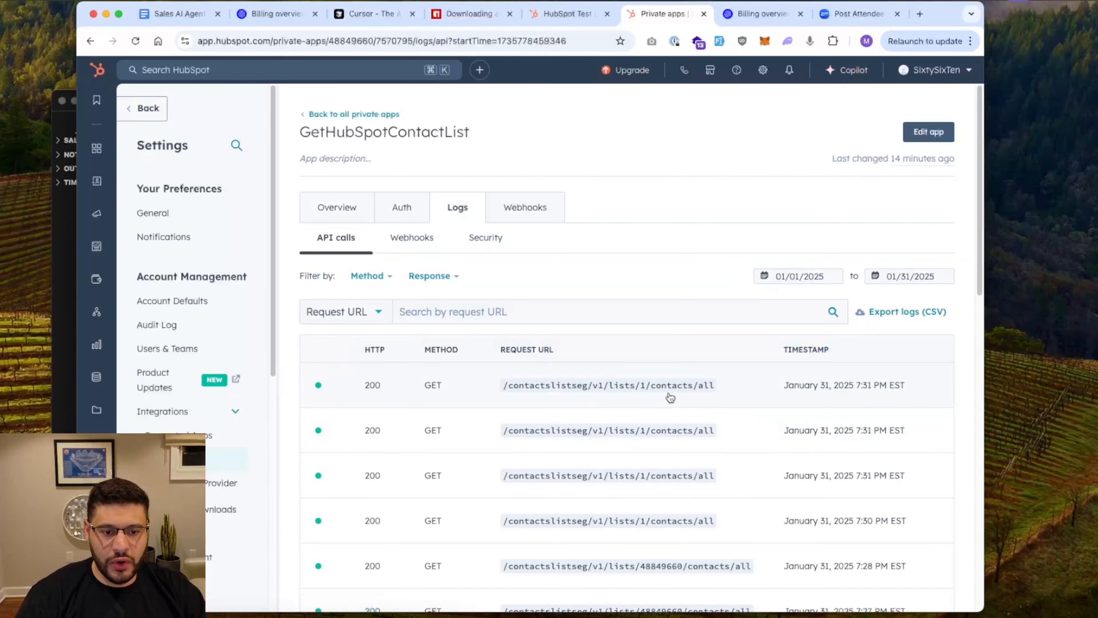
scroll(669, 397, "down", 15)
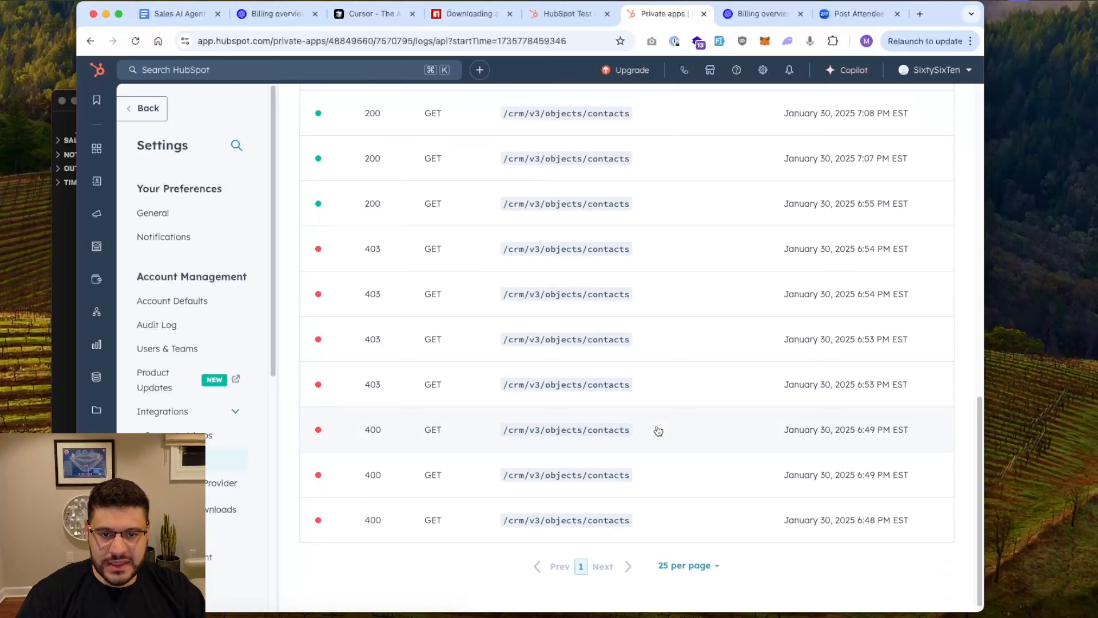
left_click(590, 269)
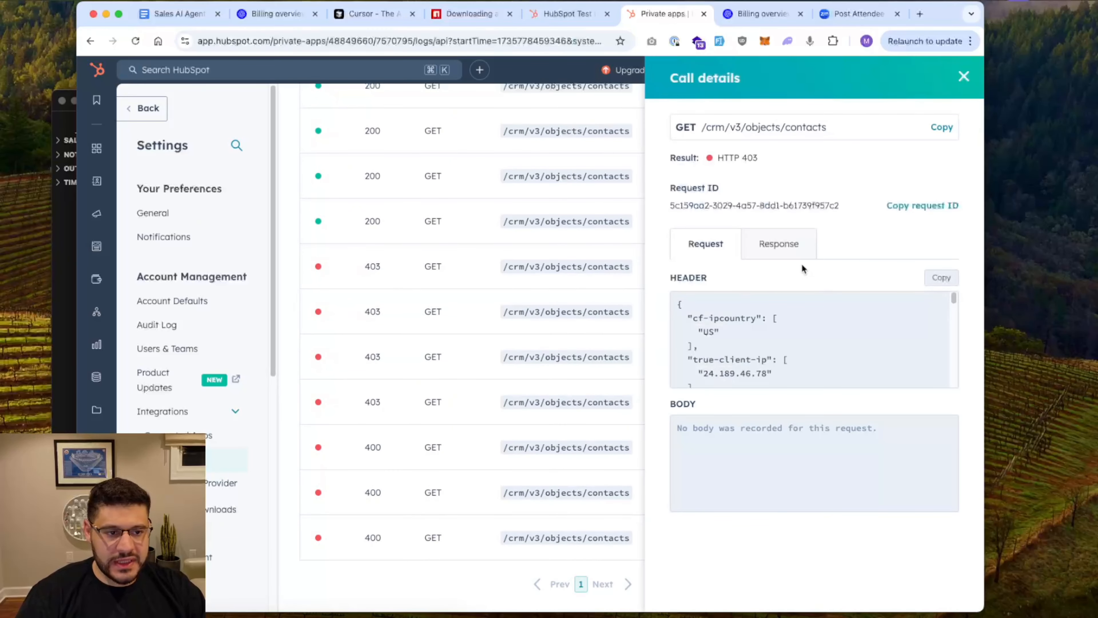
left_click(795, 251)
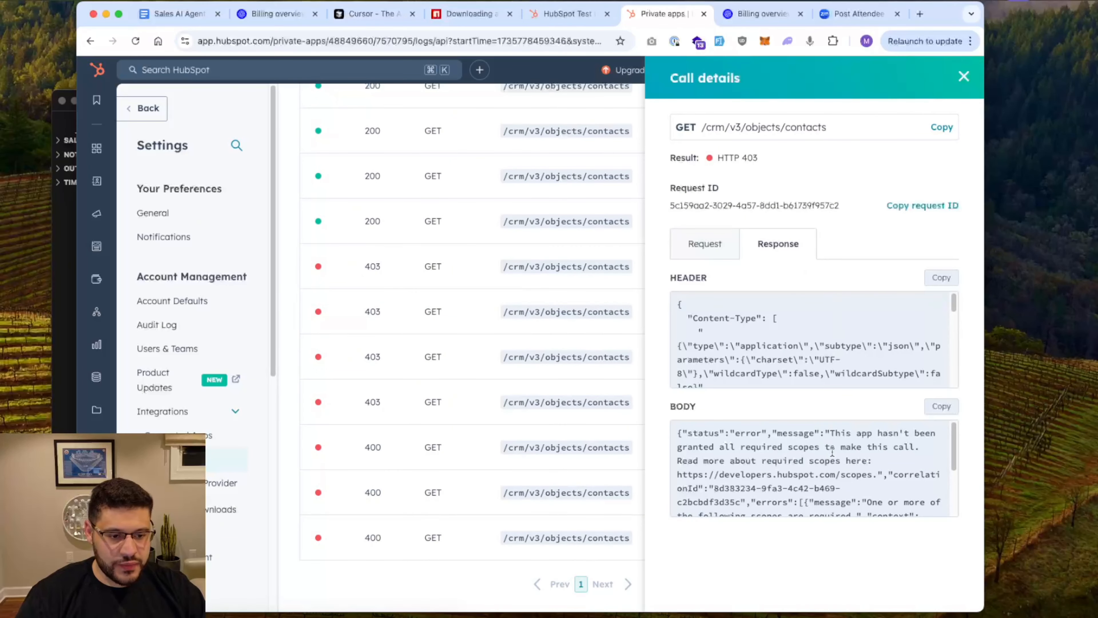
scroll(829, 457, "down", 2)
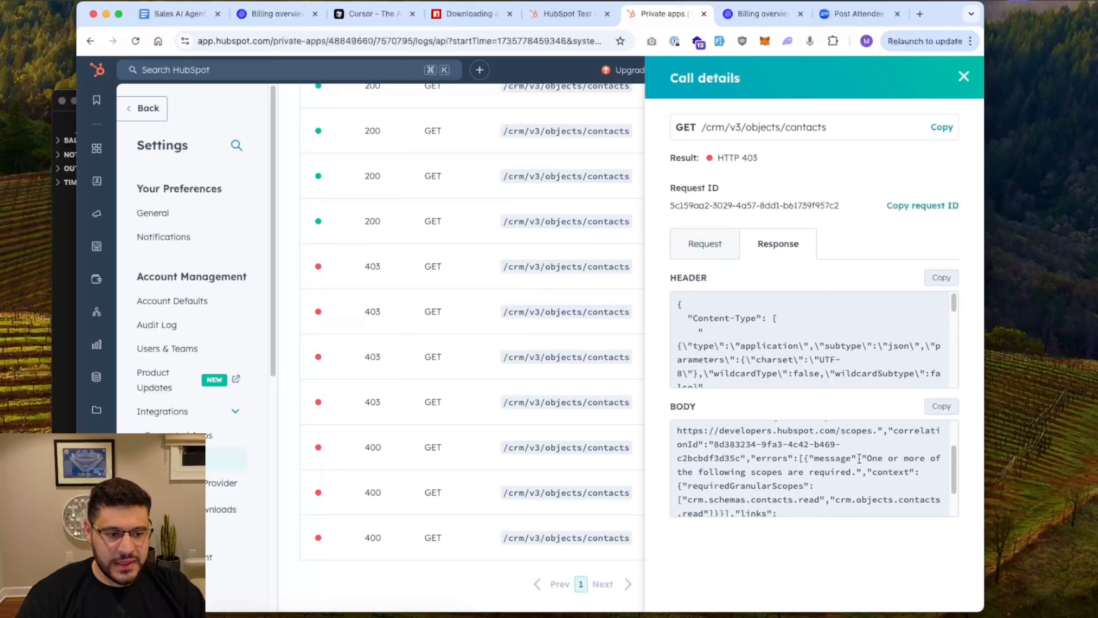
scroll(859, 459, "down", 1)
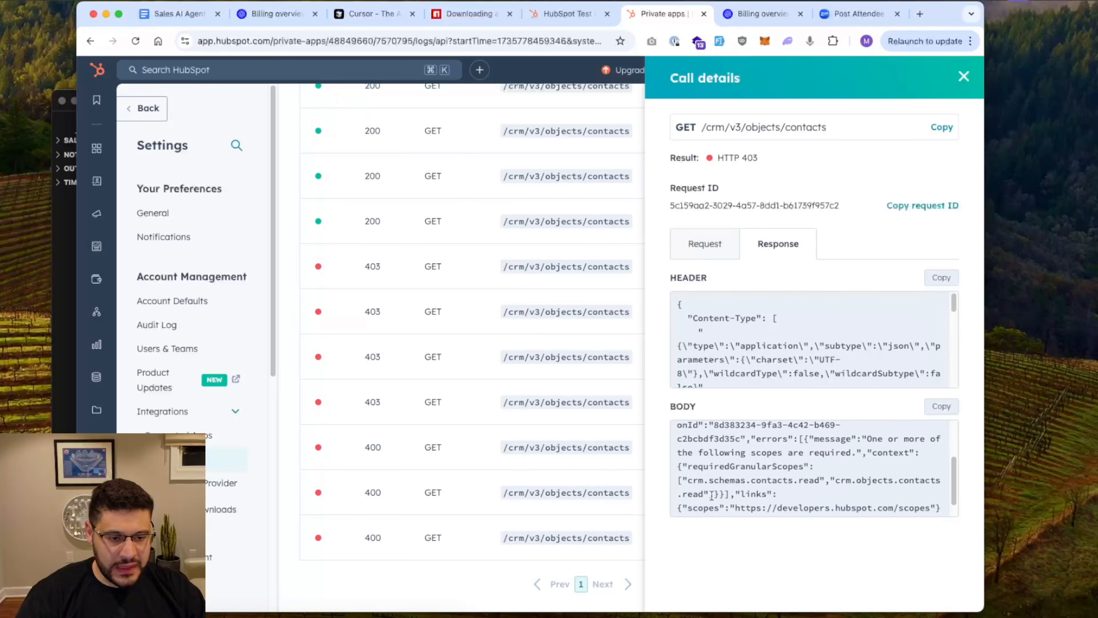
left_click_drag(712, 495, 681, 480)
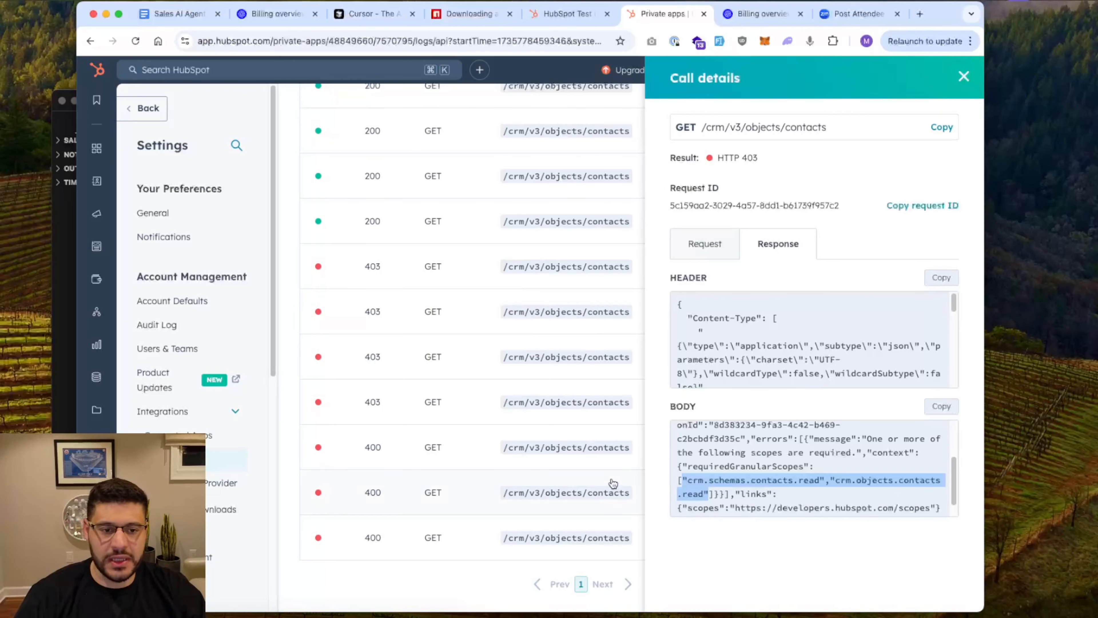
Bring Cursor forward, close the AI chat sidebar, and keep the terminal panel showing
left_click(68, 264)
left_click(576, 464)
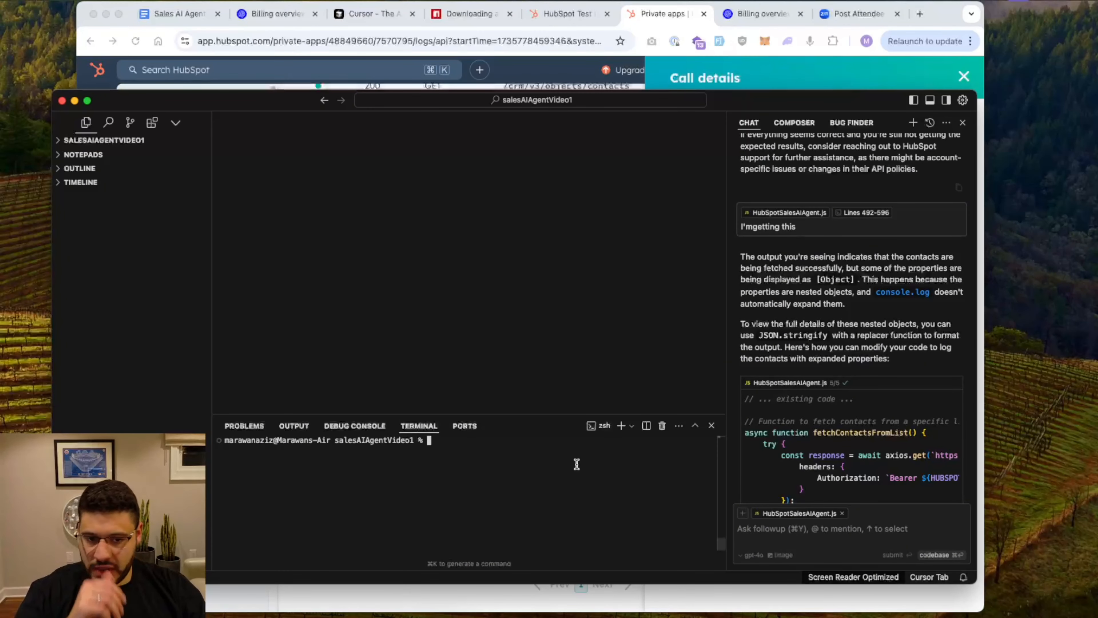
left_click(930, 101)
left_click(930, 100)
left_click(946, 100)
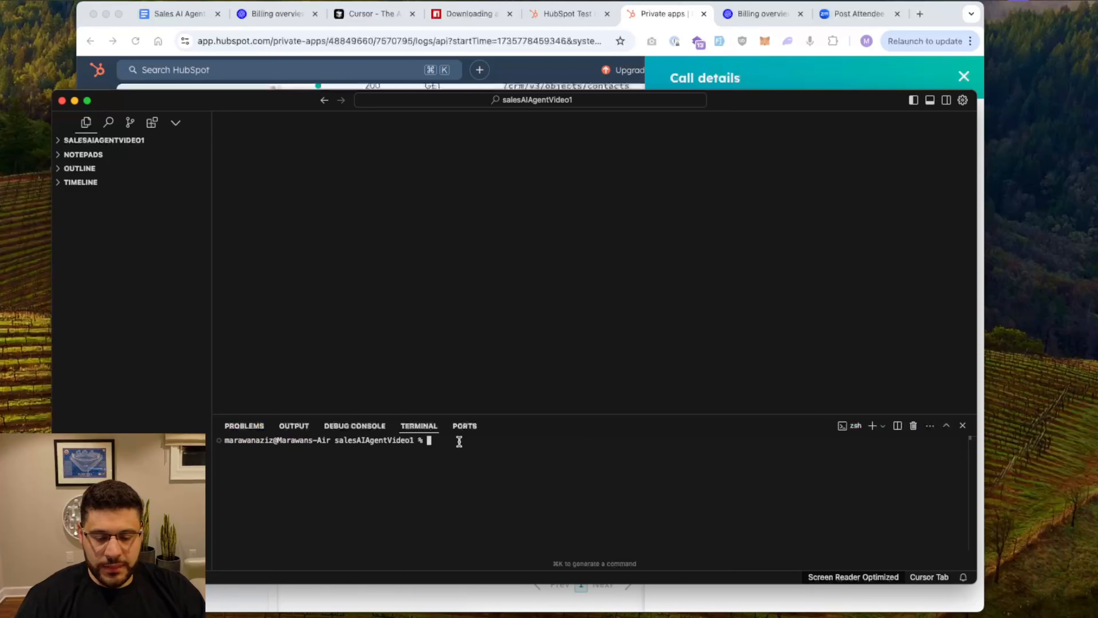
left_click(930, 101)
left_click(930, 101)
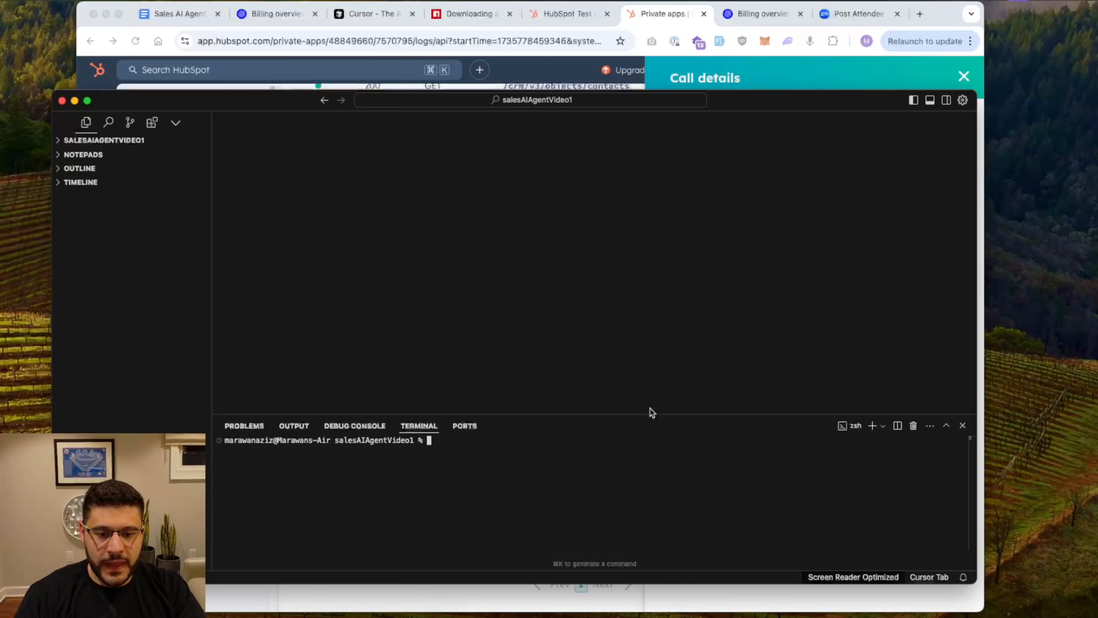
In NodeJS-Scripts, create SalesAIAgentIntegration1, enter it, and run 'code .' to open it
type("cd ..")
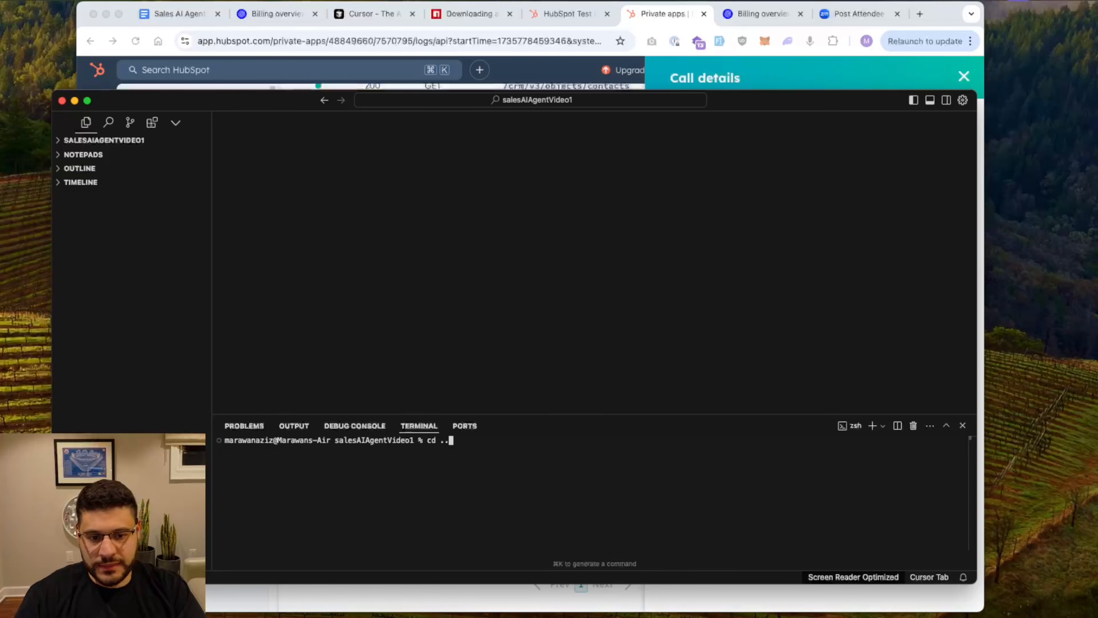
key("Return")
type("ls")
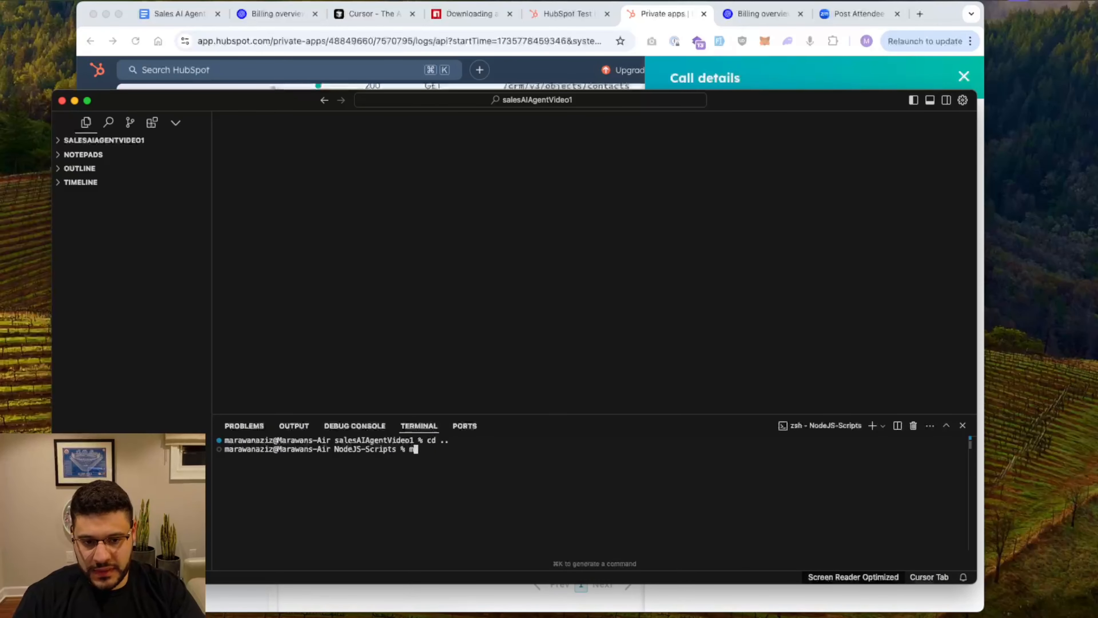
type("kdir Sa")
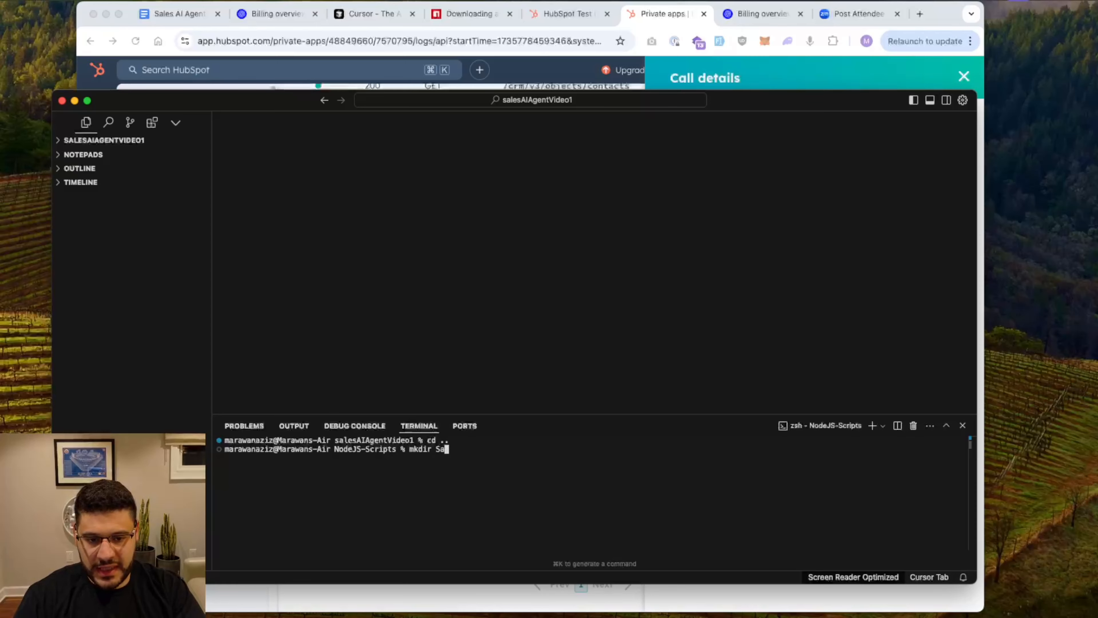
type("lesAI")
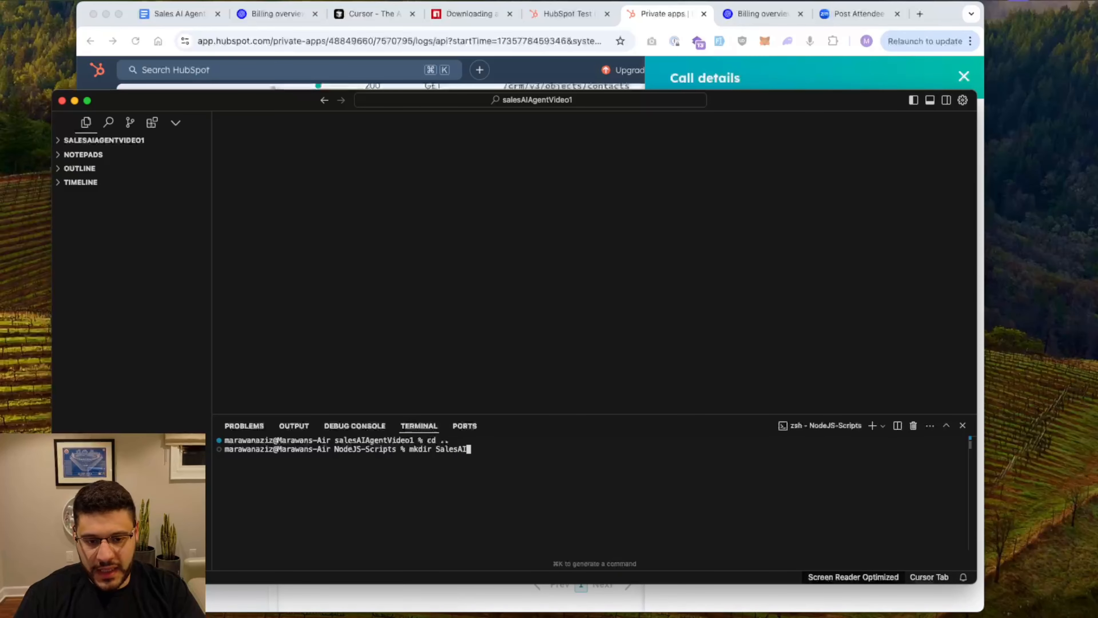
type("Agent")
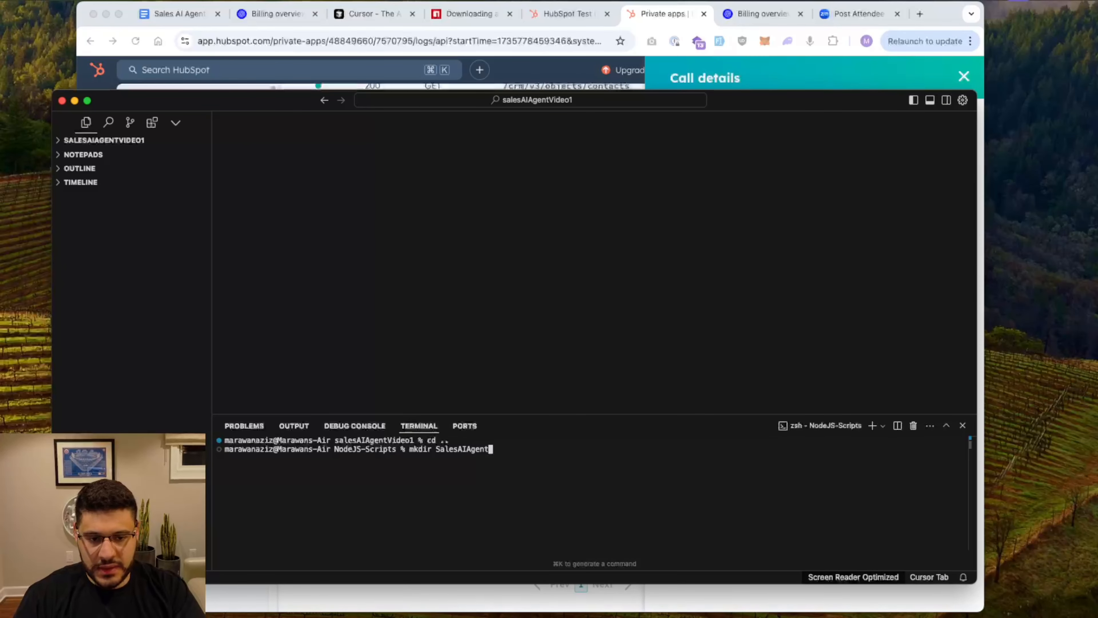
type("Integration")
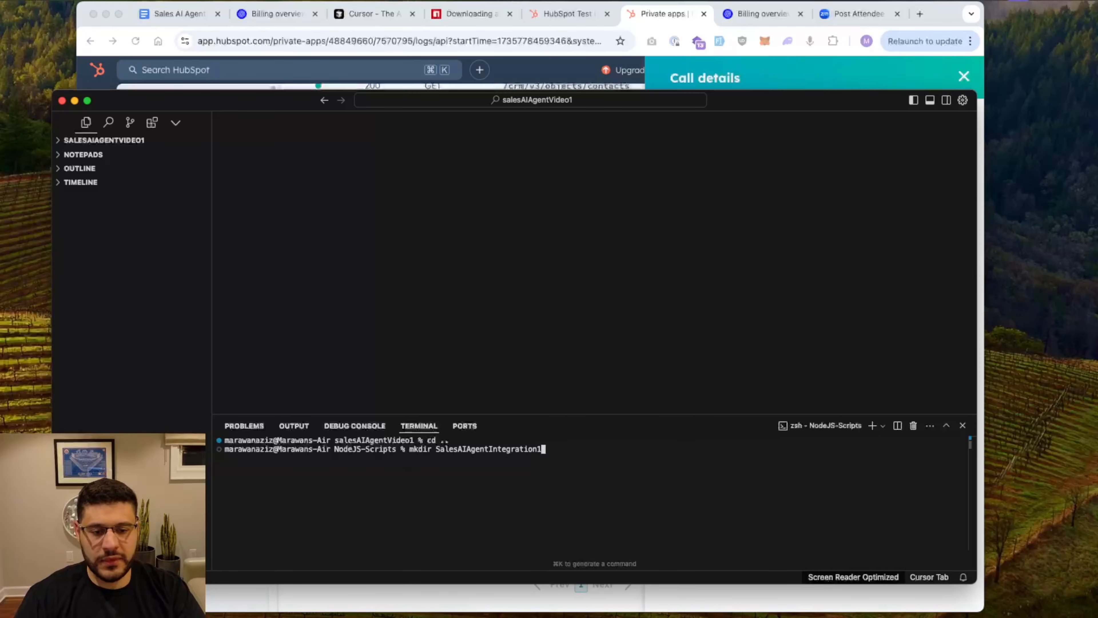
type("1")
key("Return")
type("cd Sales")
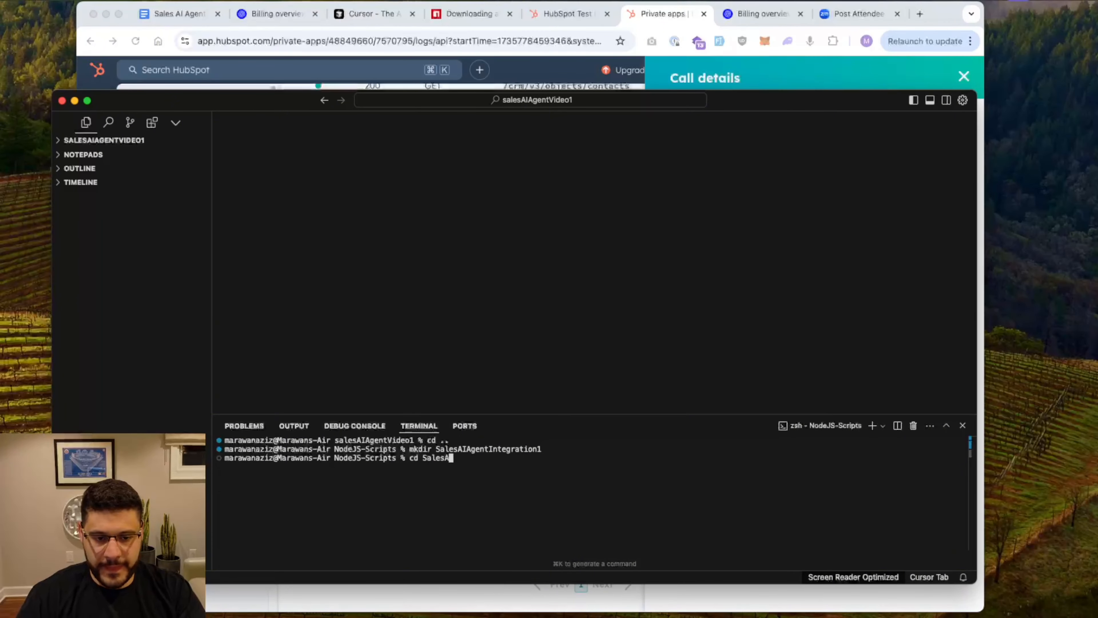
type("A")
key("Tab")
key("Return")
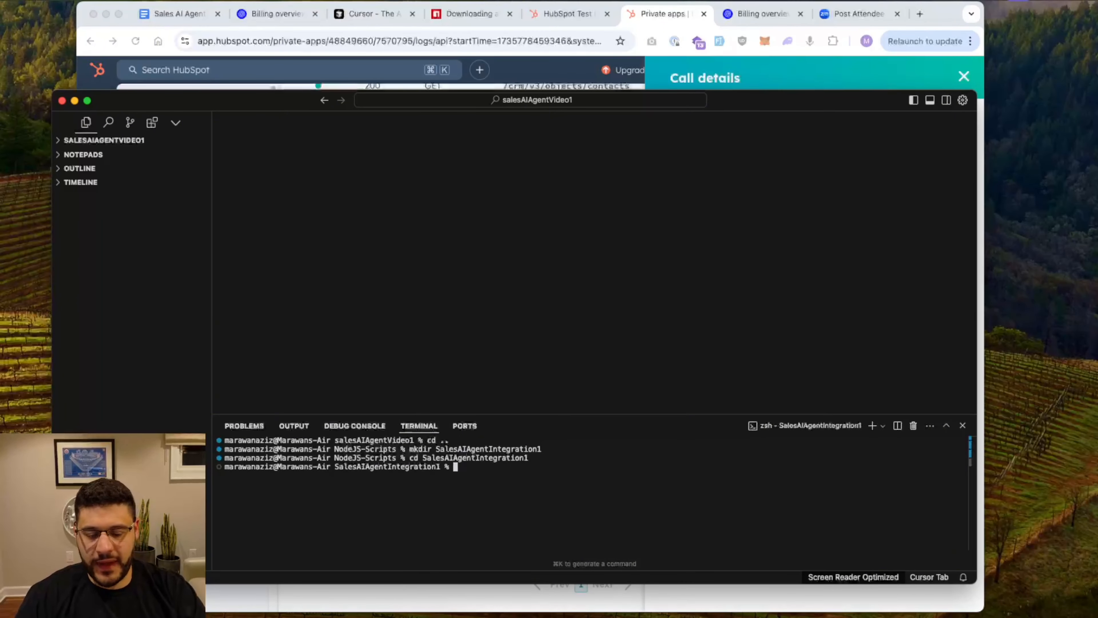
type("code .")
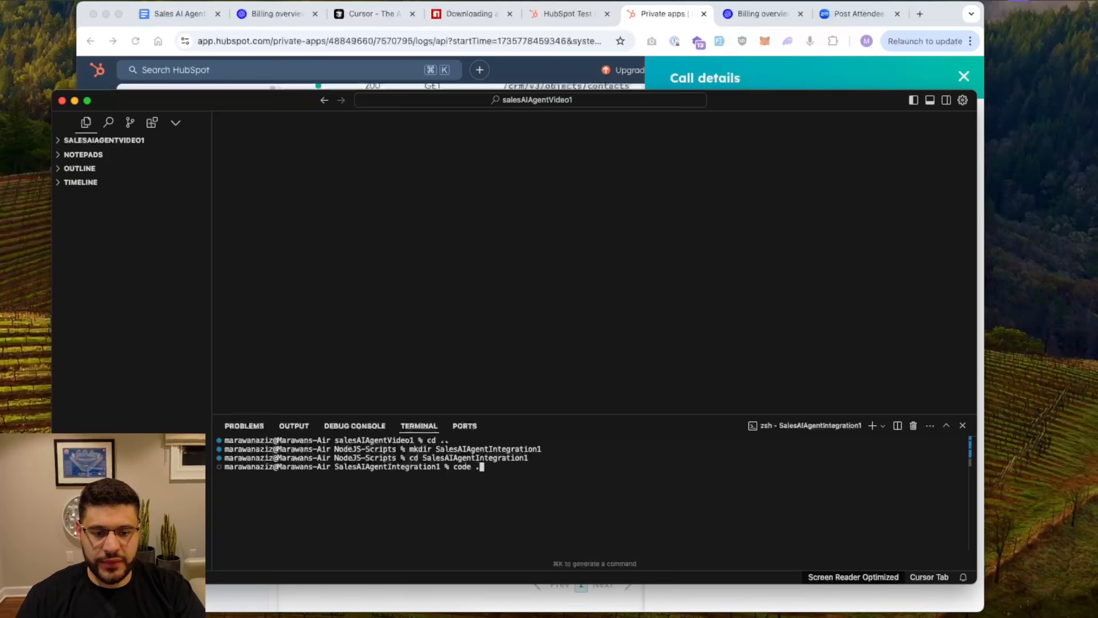
key("Return")
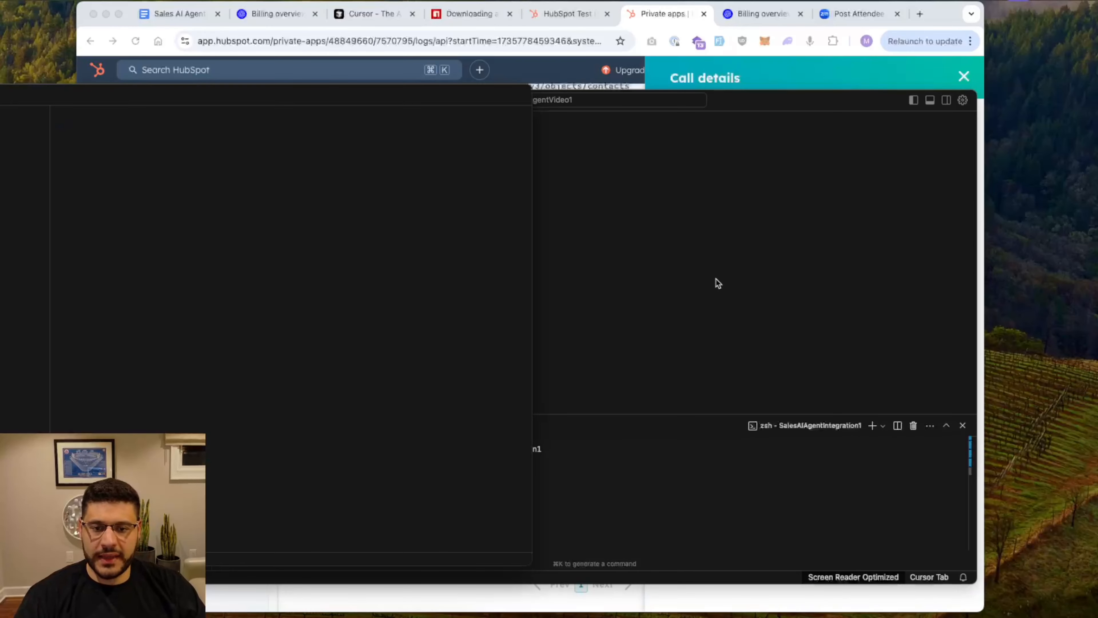
Close the salesAIAgentVideo1 window and move and enlarge the SalesAIAgentIntegration1 window
left_click_drag(423, 97, 696, 132)
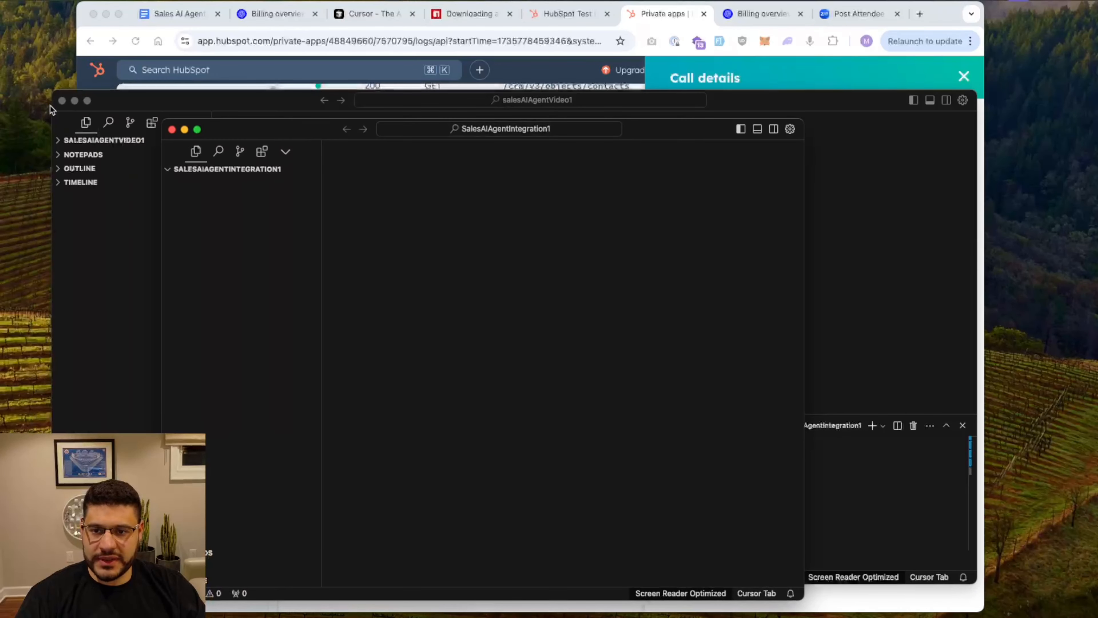
left_click(62, 100)
left_click_drag(295, 133, 210, 111)
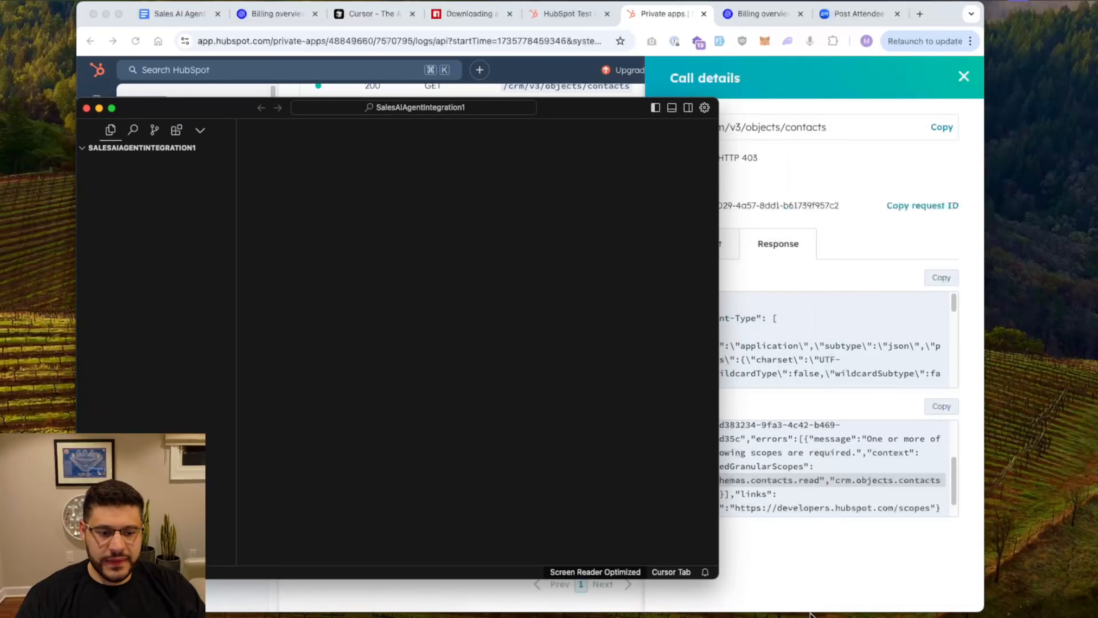
left_click_drag(719, 579, 1000, 584)
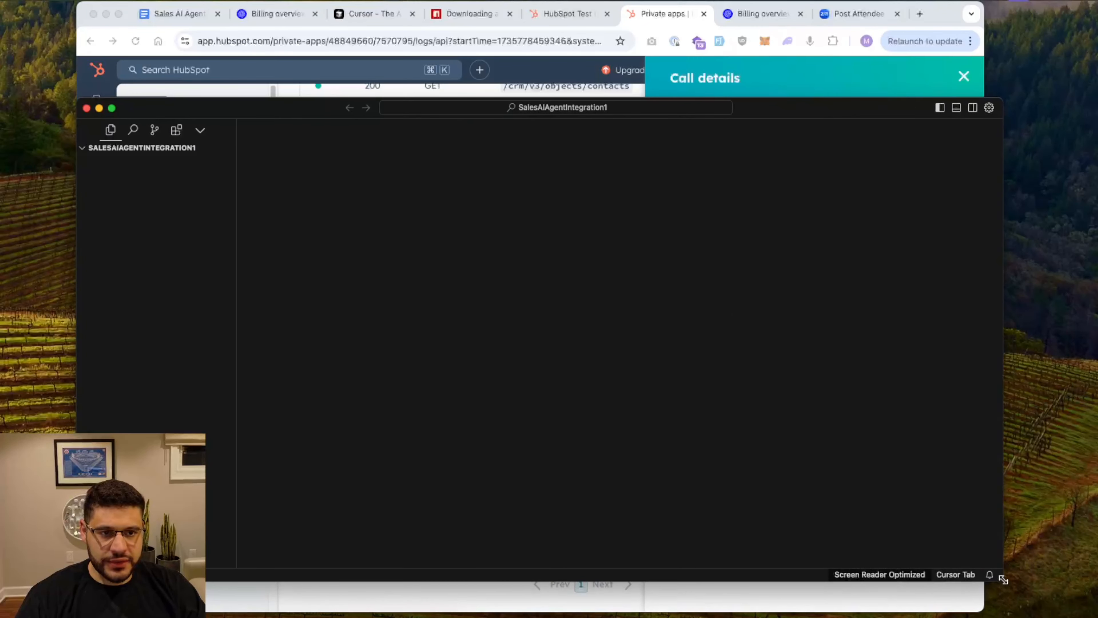
left_click_drag(783, 105, 773, 100)
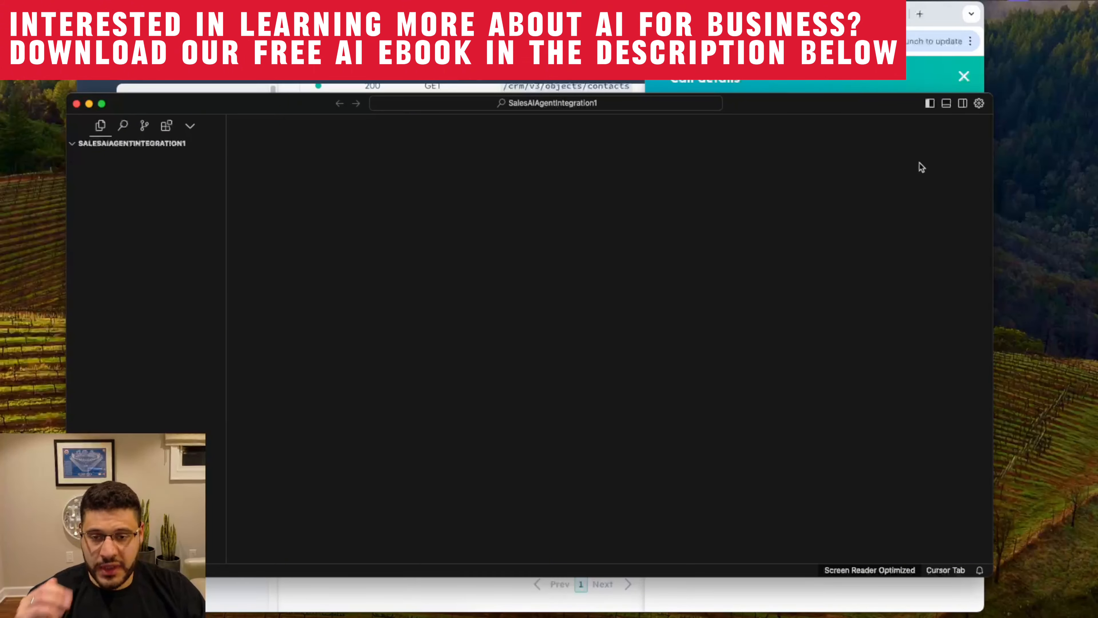
Open the terminal and the AI pane in SalesAIAgentIntegration1, with the CHAT tab selected
left_click(945, 111)
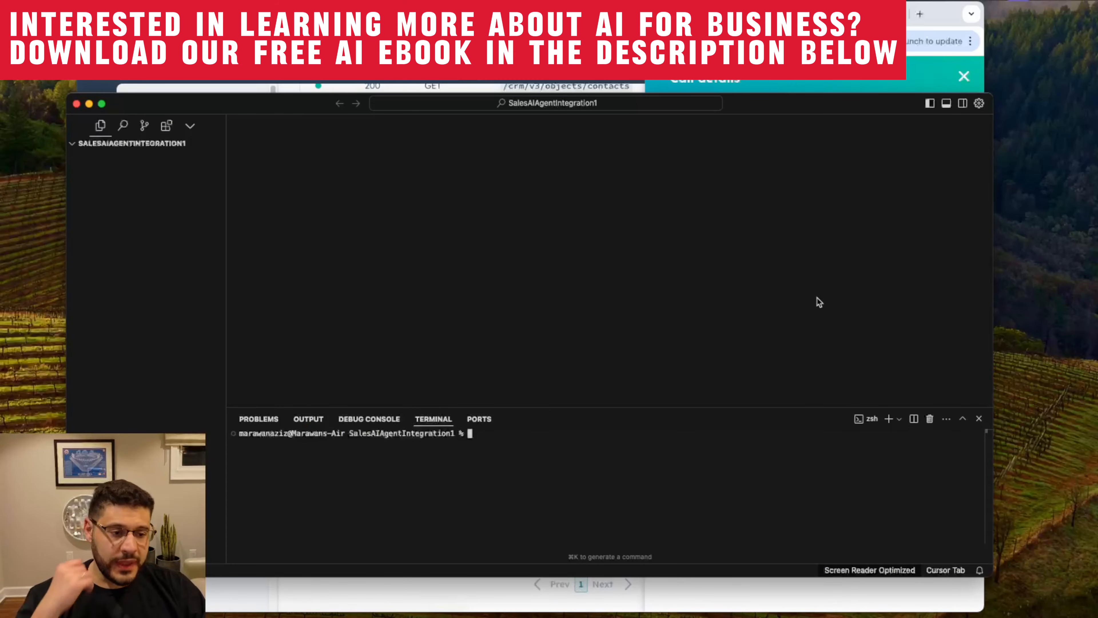
left_click(962, 103)
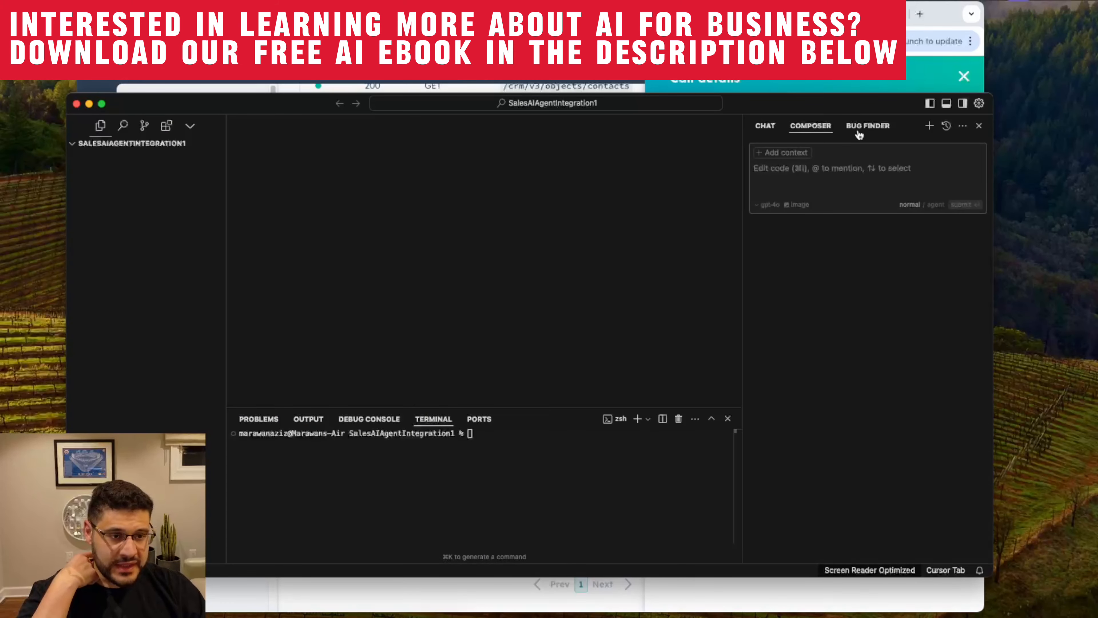
left_click(765, 126)
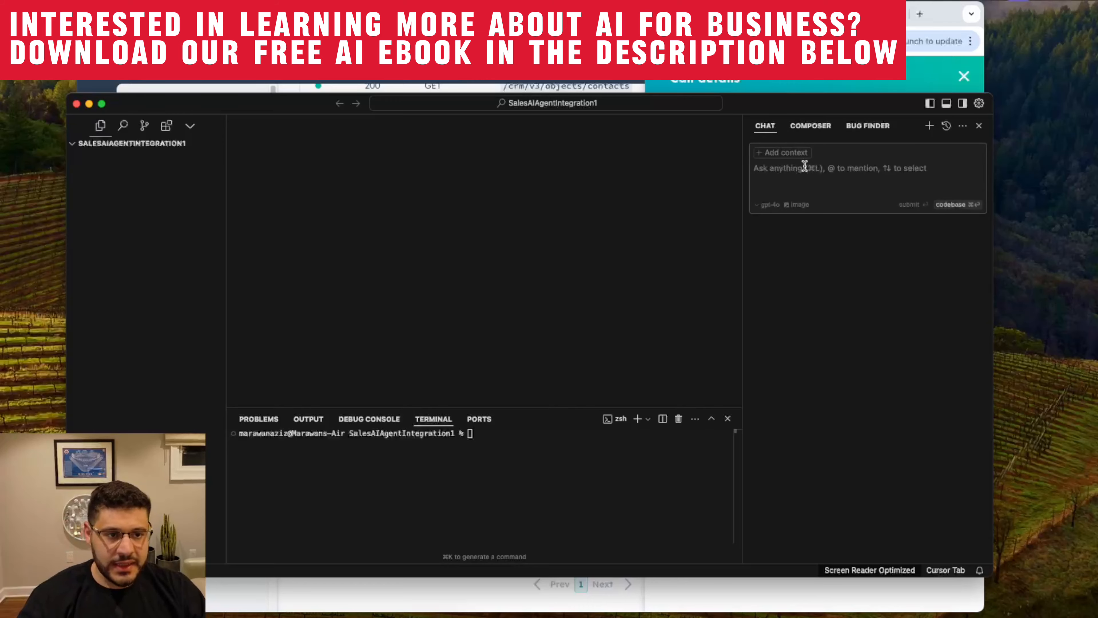